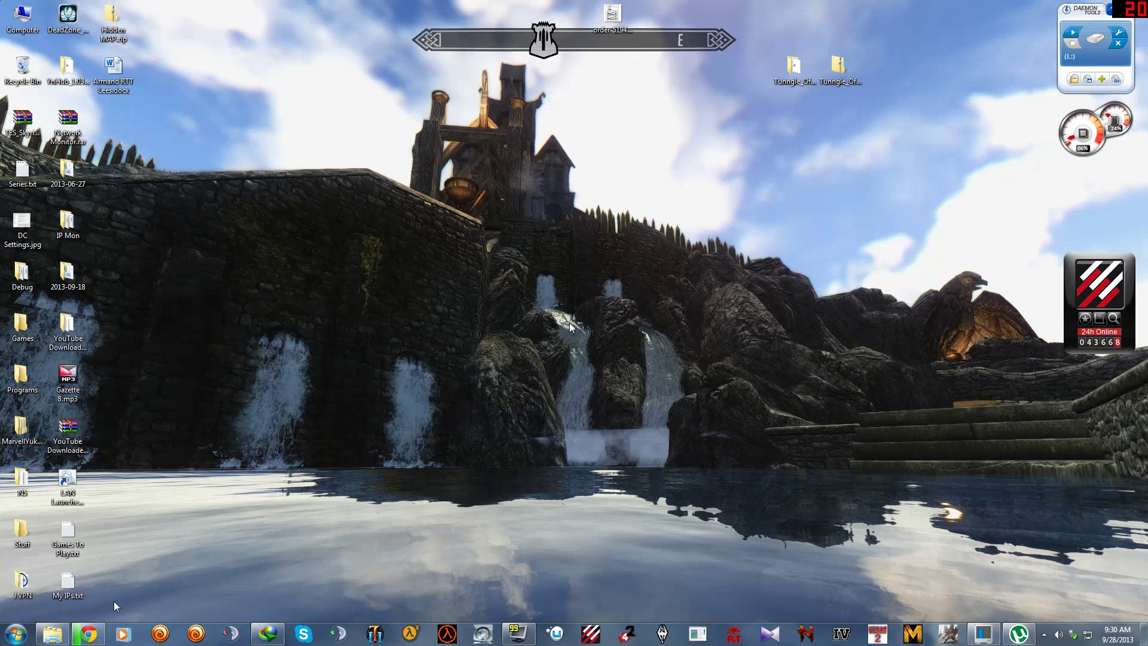
Step: Follow the Tunngle website's client download link to the Client Setup file listing, and minimize the browser
click(91, 634)
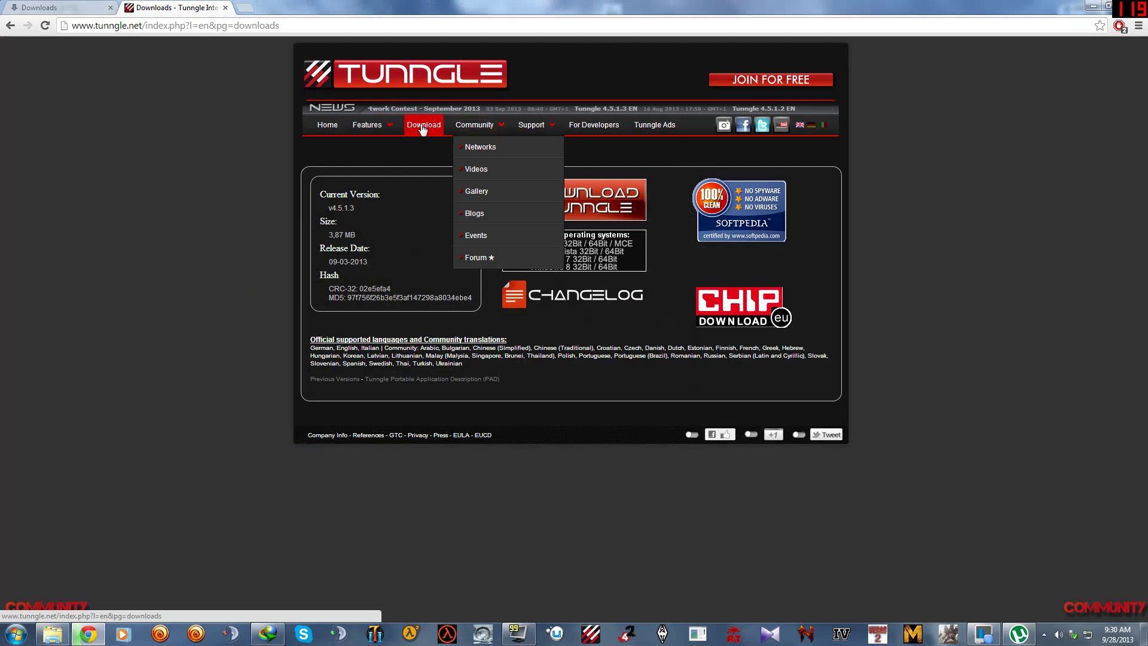
click(554, 208)
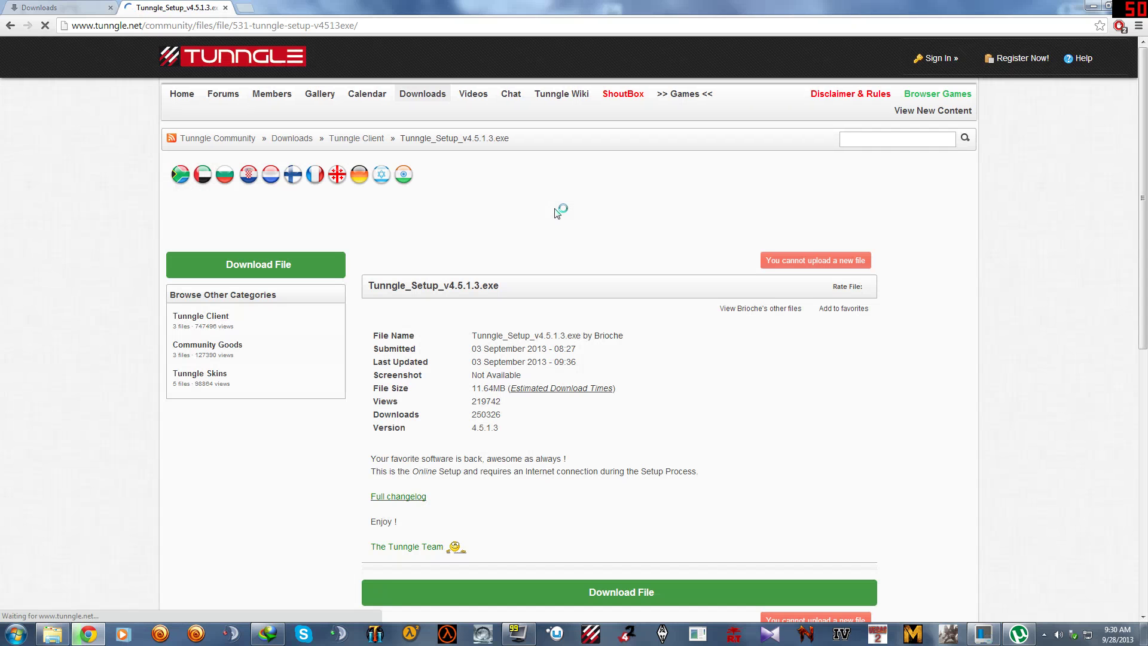
click(284, 266)
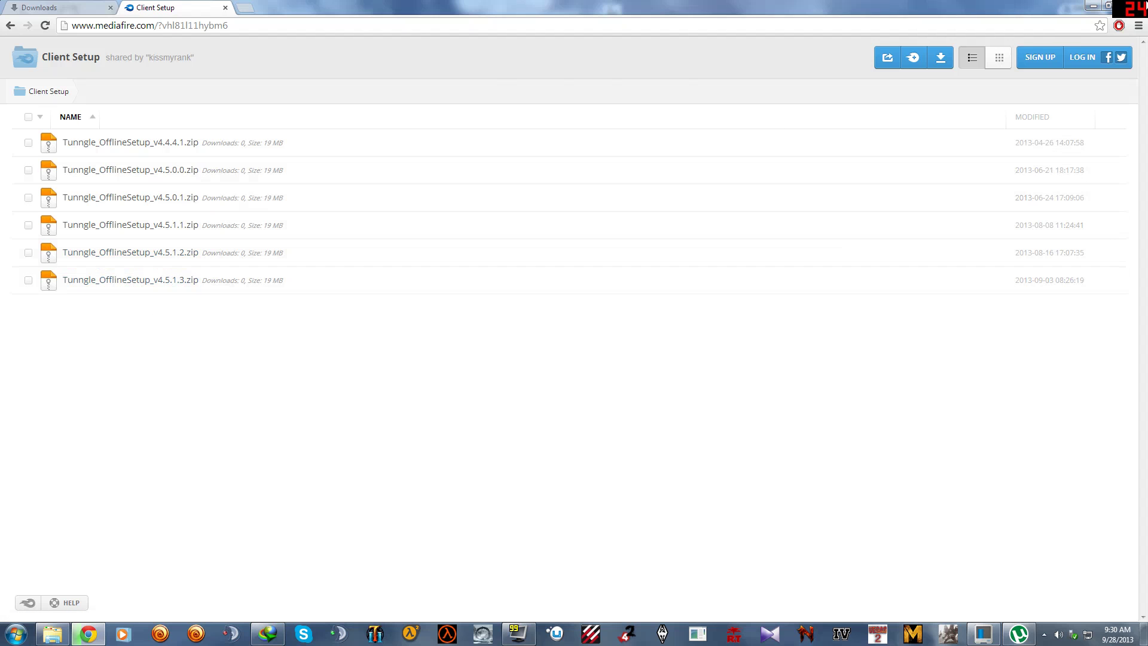
click(1128, 6)
click(658, 112)
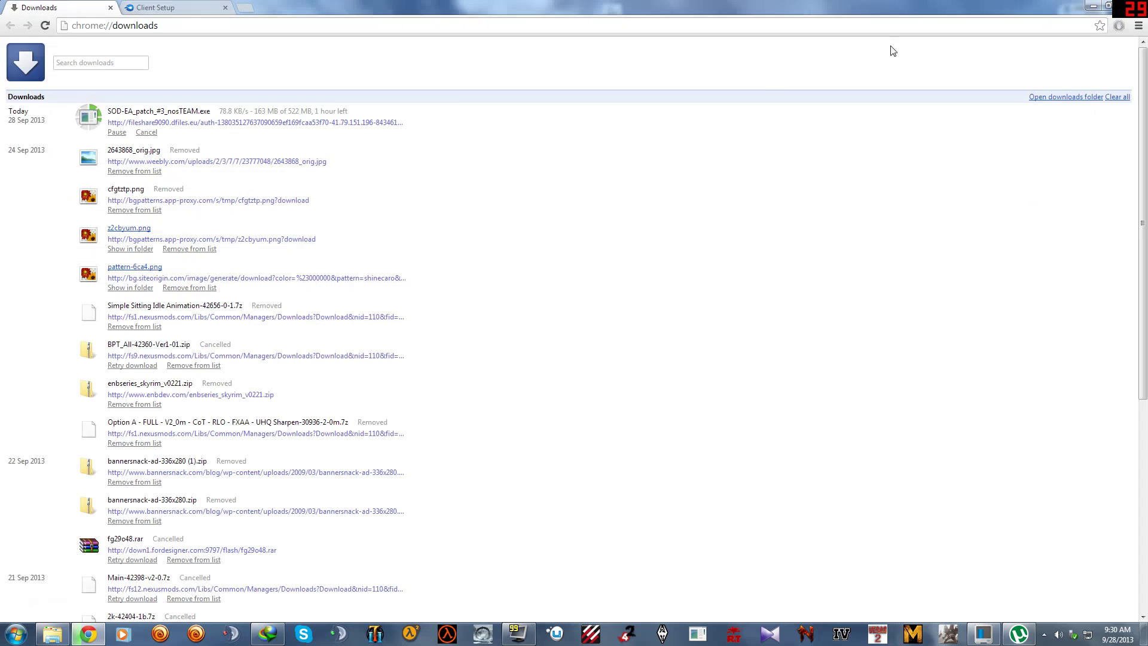
click(1093, 6)
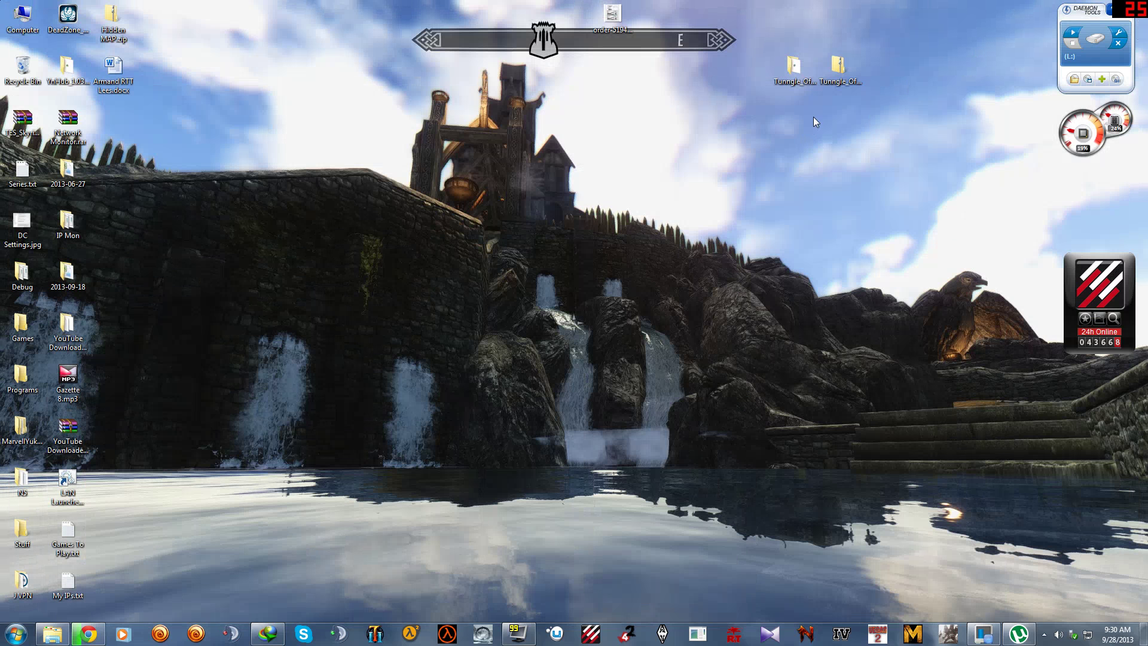
Step: Launch Tunngle_Setup_v4.5.1.3.exe from the desktop folder Tunngle_OfflineSetup_v4.5.1.3 with English as the setup language
click(797, 70)
double_click(798, 70)
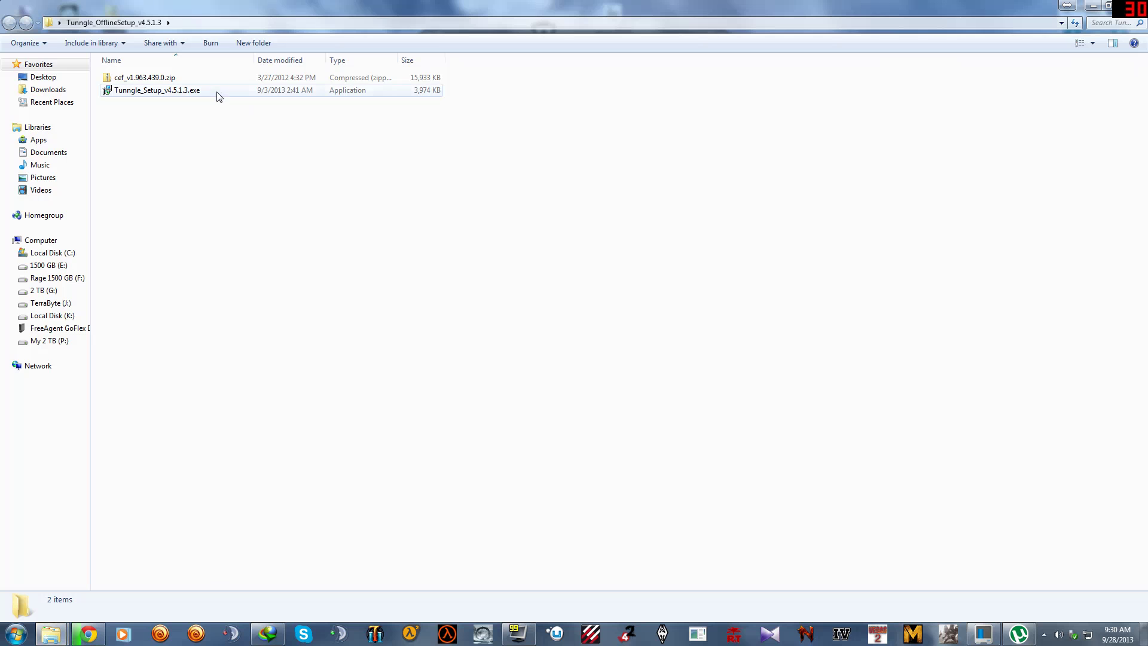
double_click(217, 91)
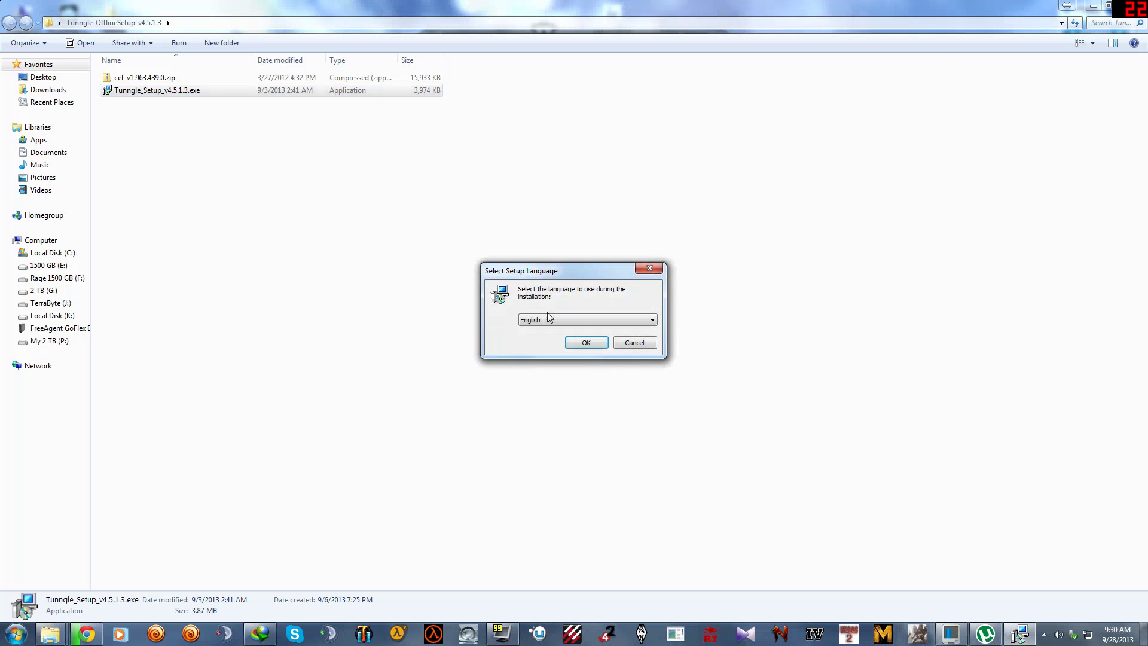
click(582, 342)
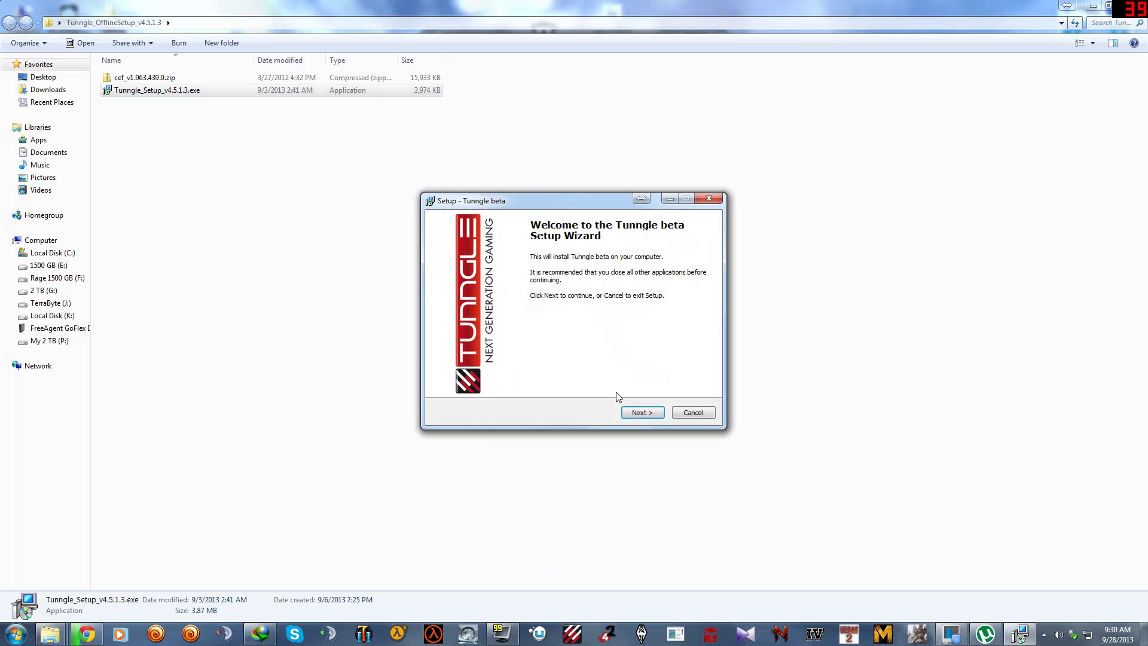
Step: Advance the Tunngle setup to the desktop gadget page, declining the check for a newer version and keeping Simple installation
click(656, 414)
drag(571, 283, 570, 161)
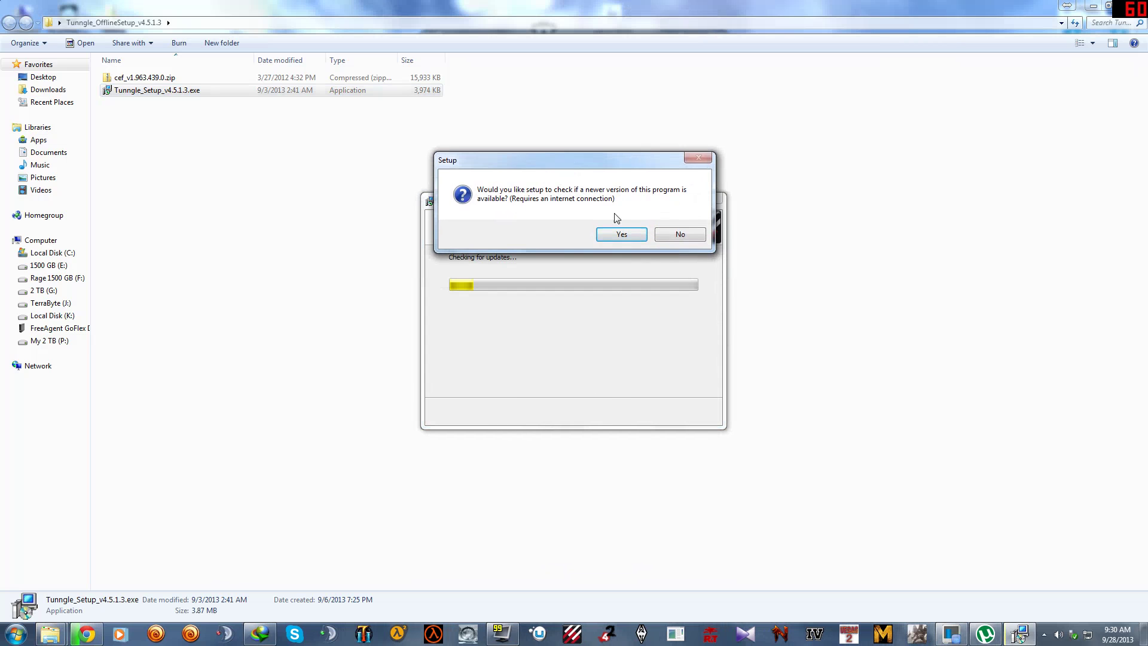
click(679, 233)
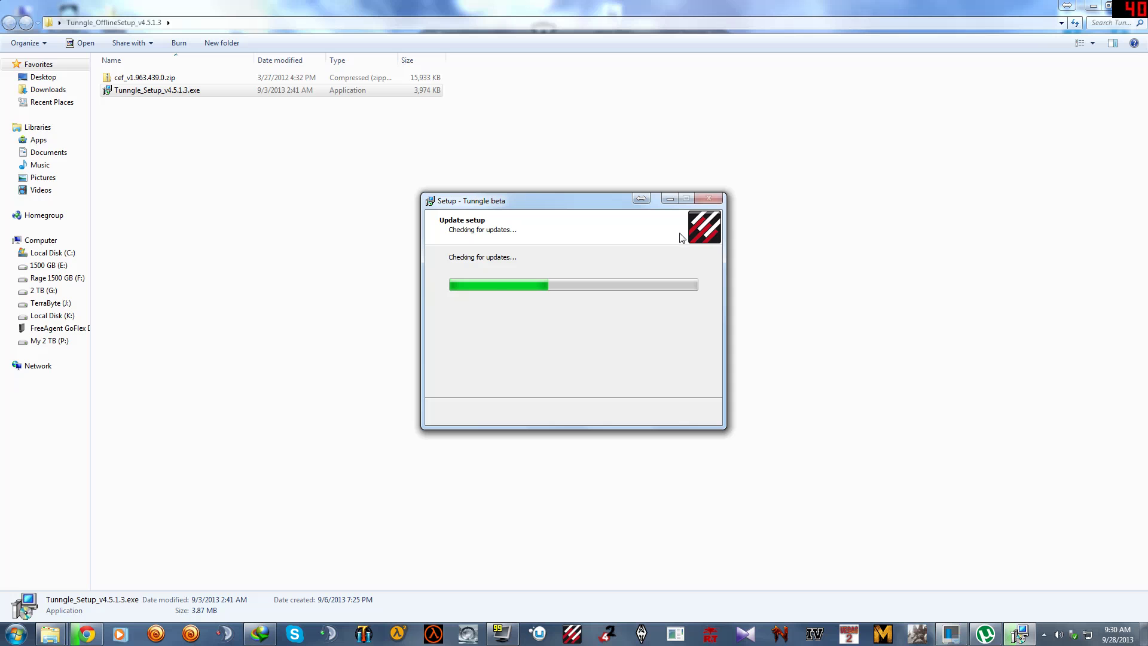
click(1093, 6)
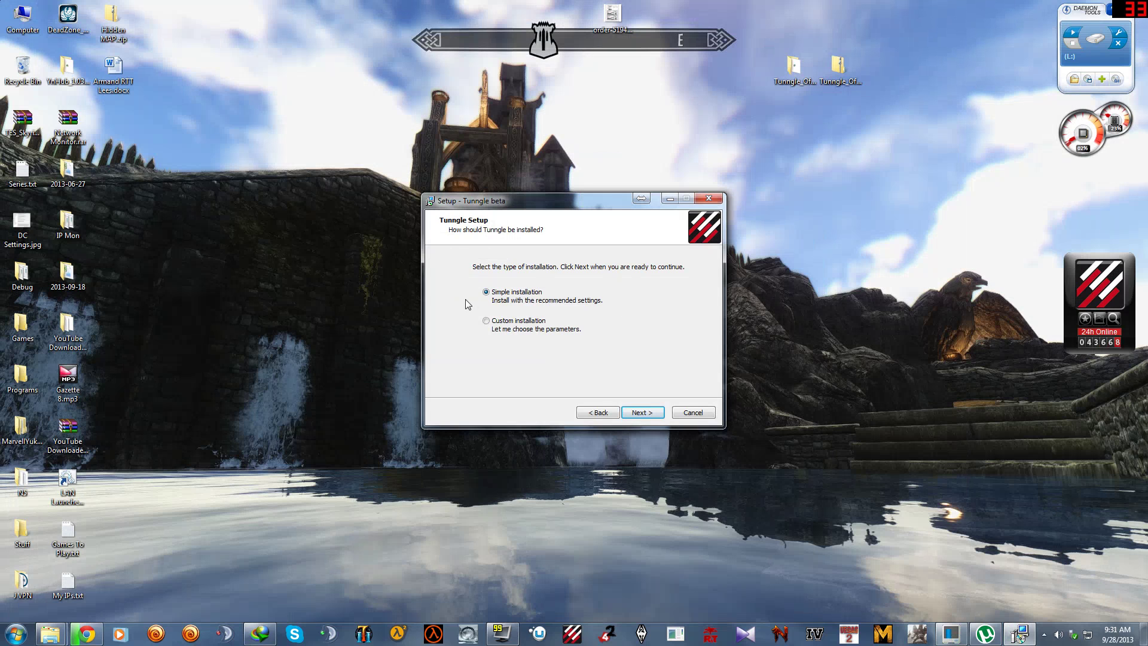
click(639, 412)
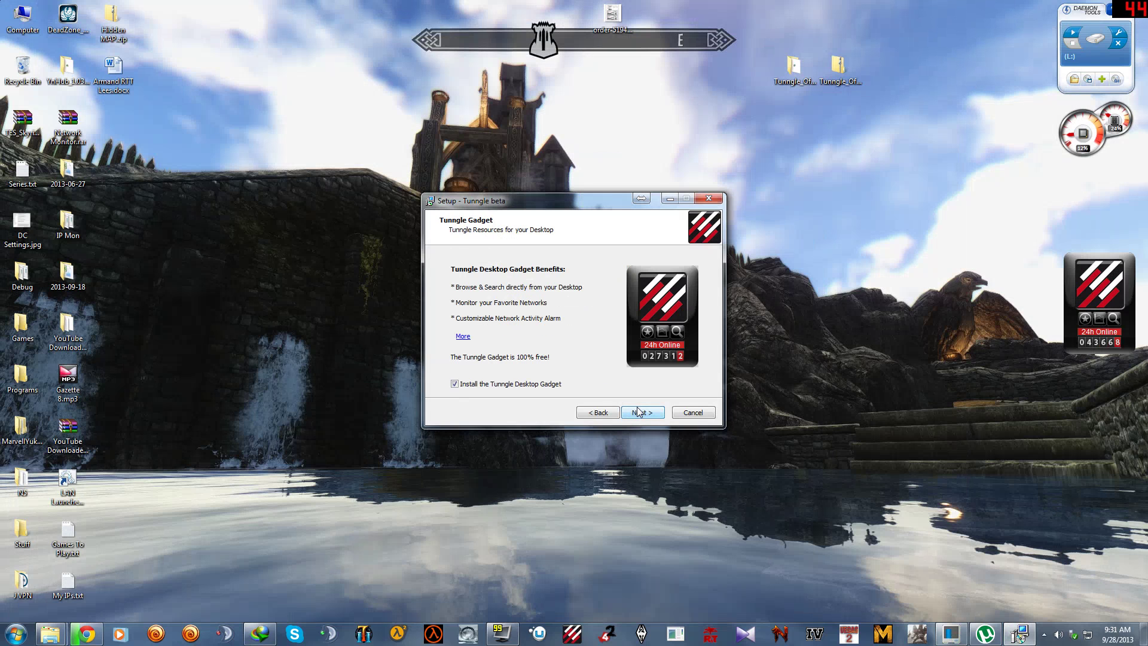
Step: View the favorite networks in the desktop's Tunngle gadget, and exit the setup without installing
click(1085, 323)
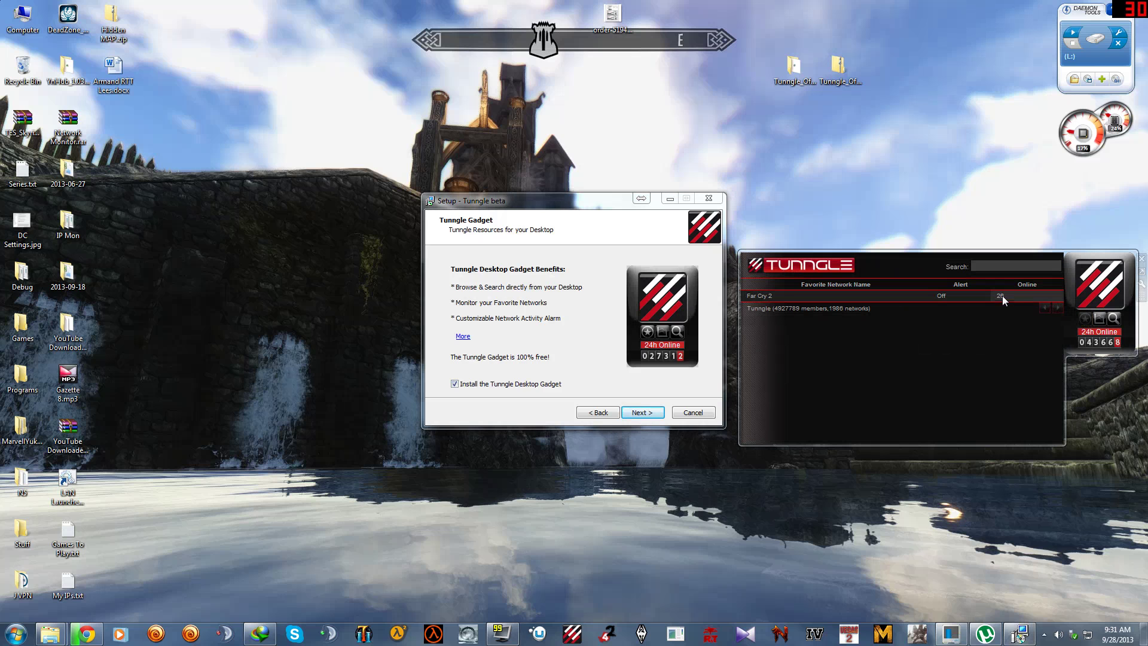
click(1011, 199)
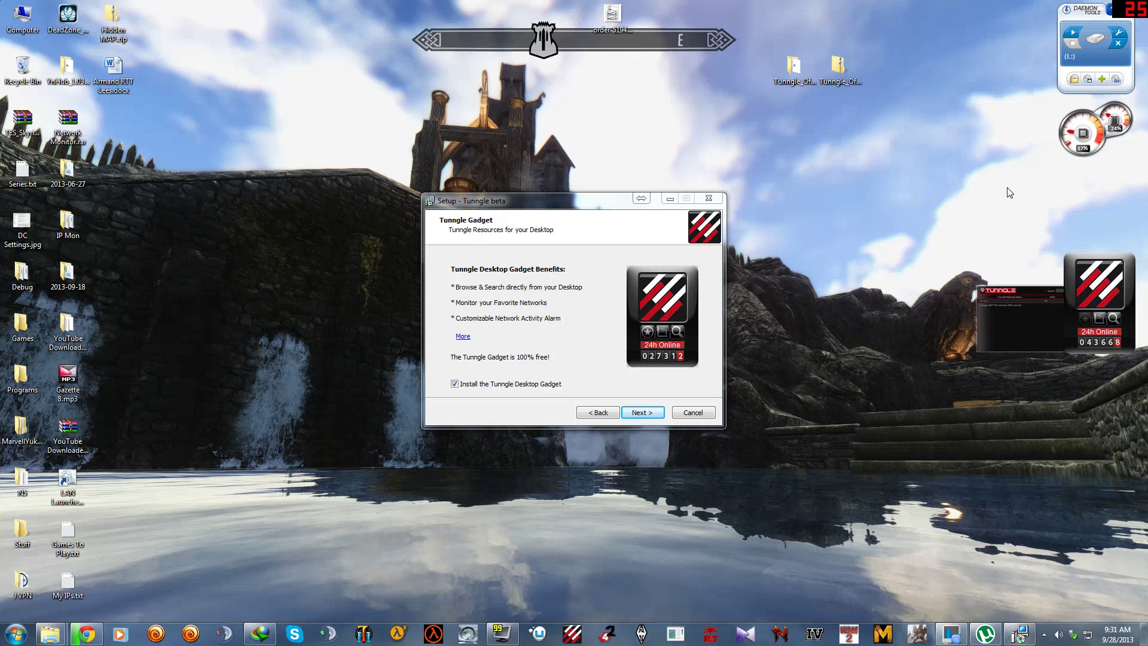
click(694, 412)
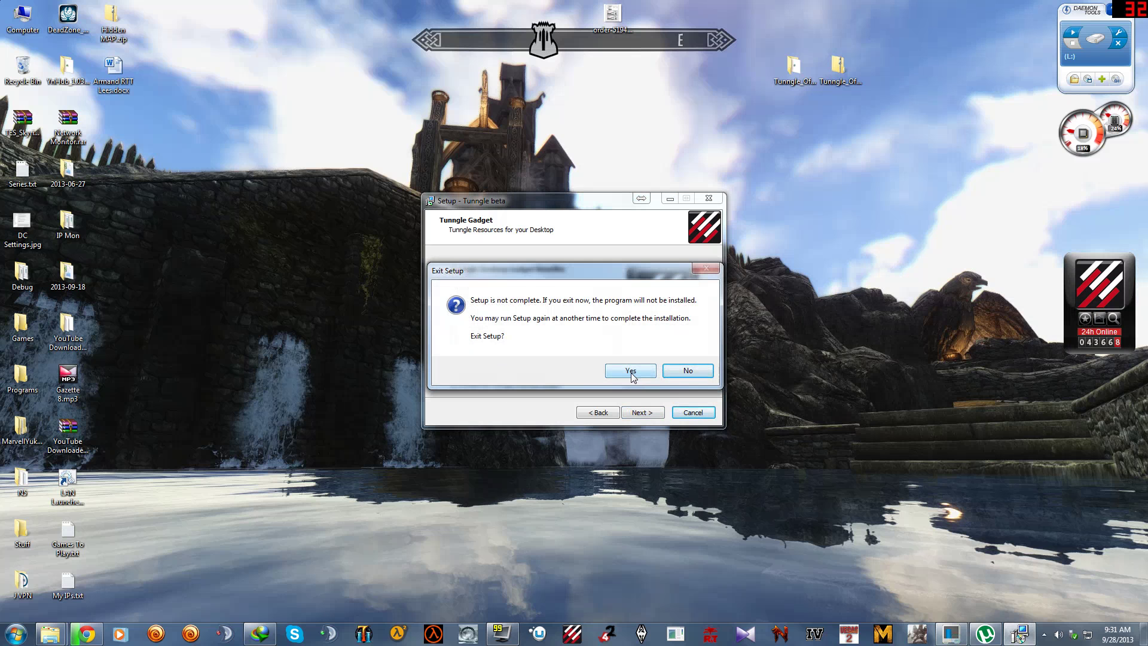
click(631, 372)
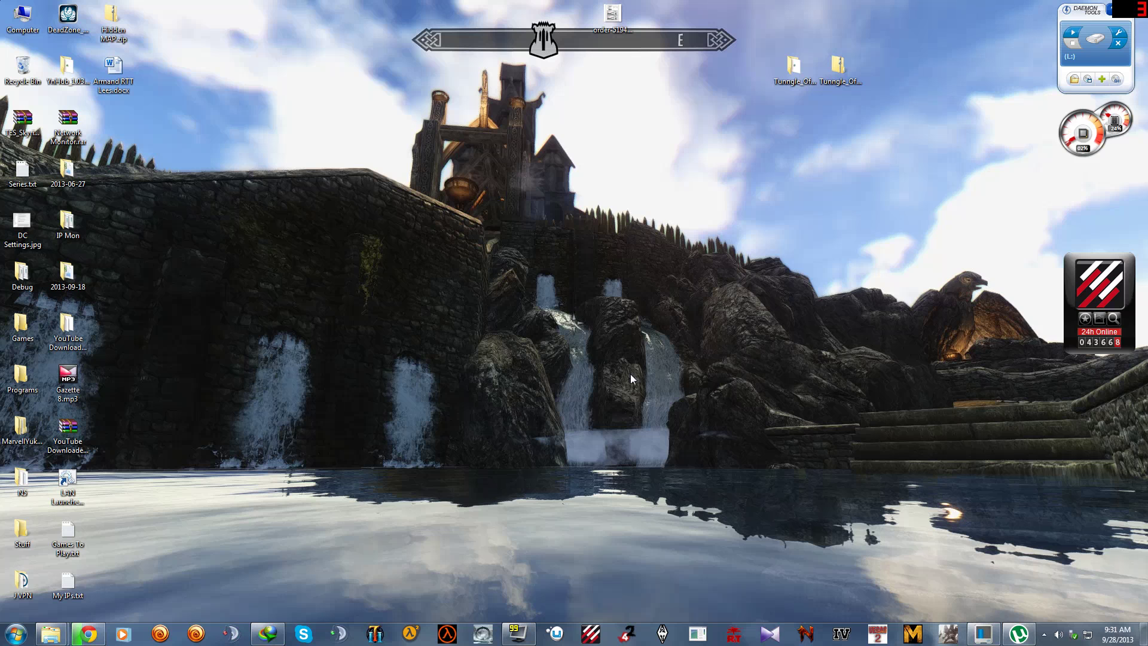
Step: Open the adapter settings from the Network and Sharing Center in a maximized window
click(1087, 633)
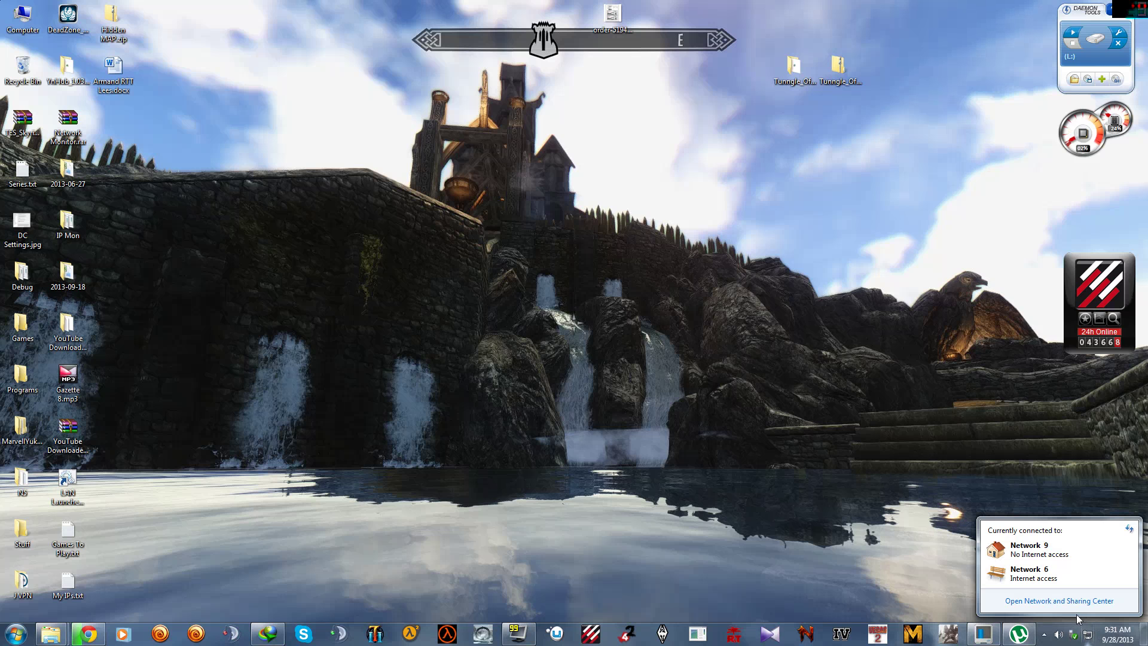
click(1052, 599)
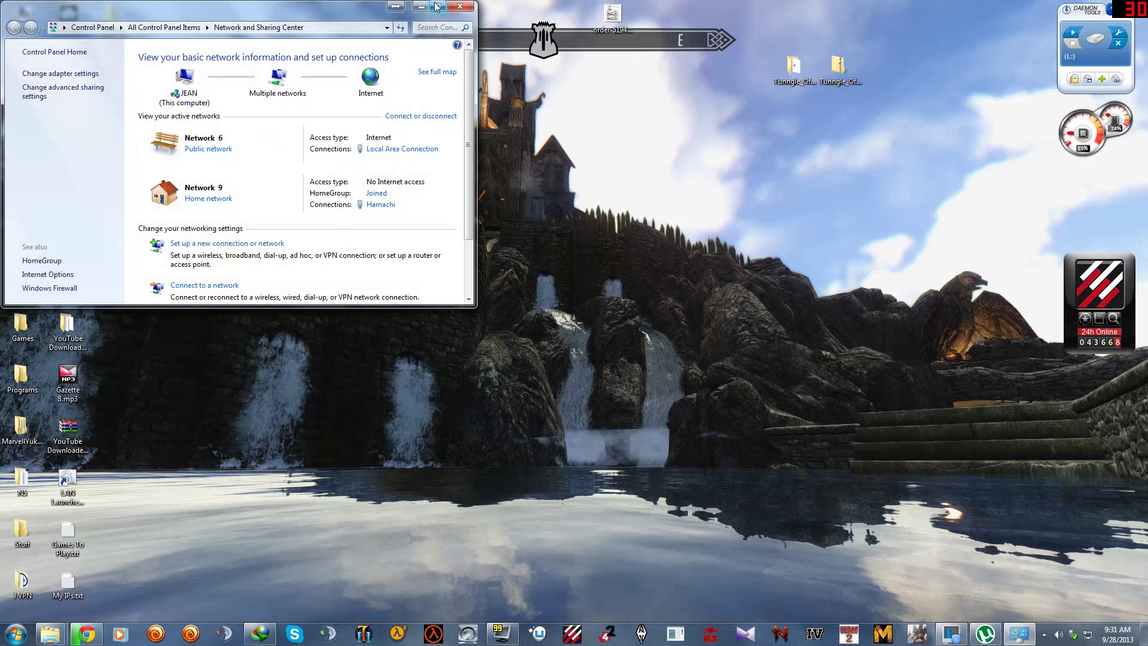
click(433, 7)
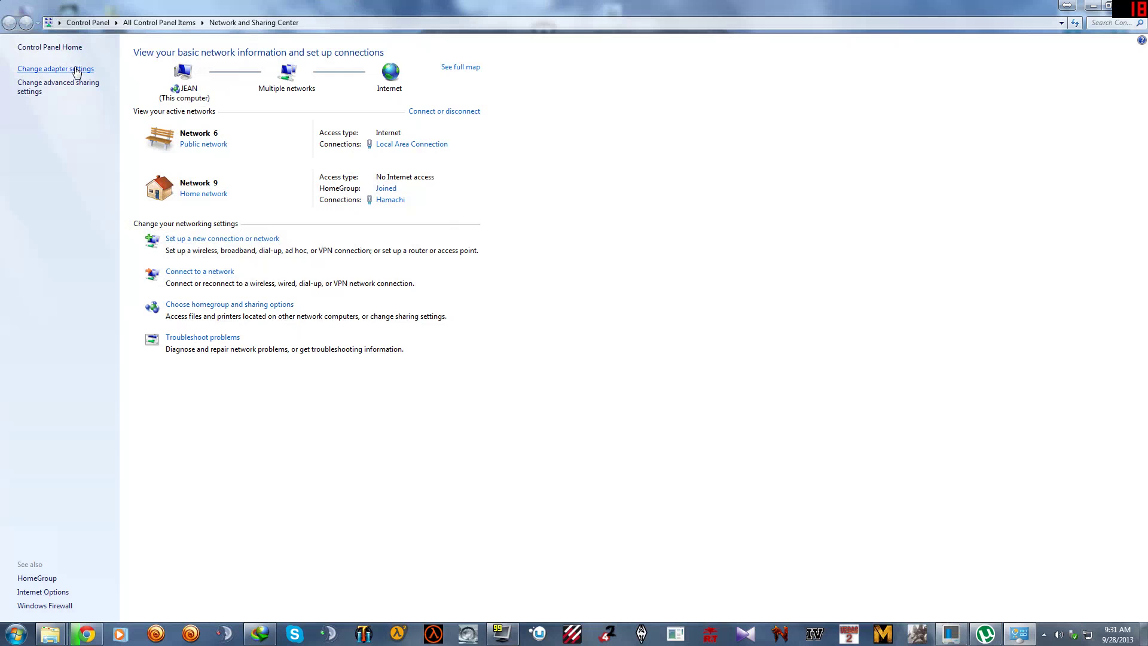
click(57, 70)
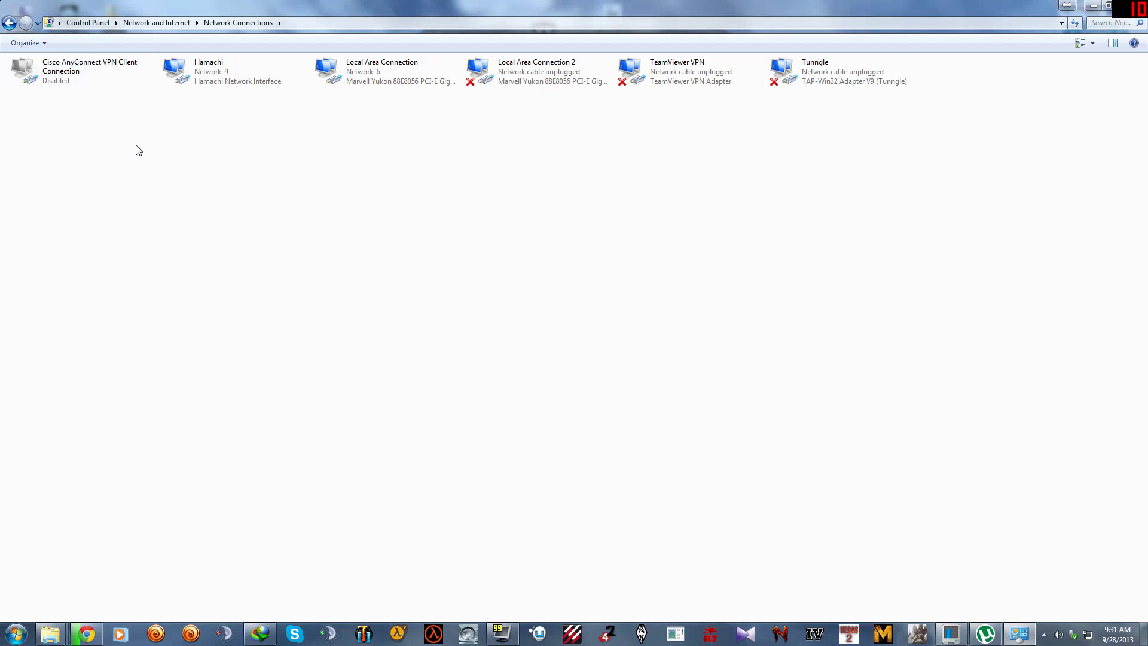
Step: Examine the order of the connections and the Tunngle adapter's bindings in the advanced network settings, and cancel the dialog
key(alt)
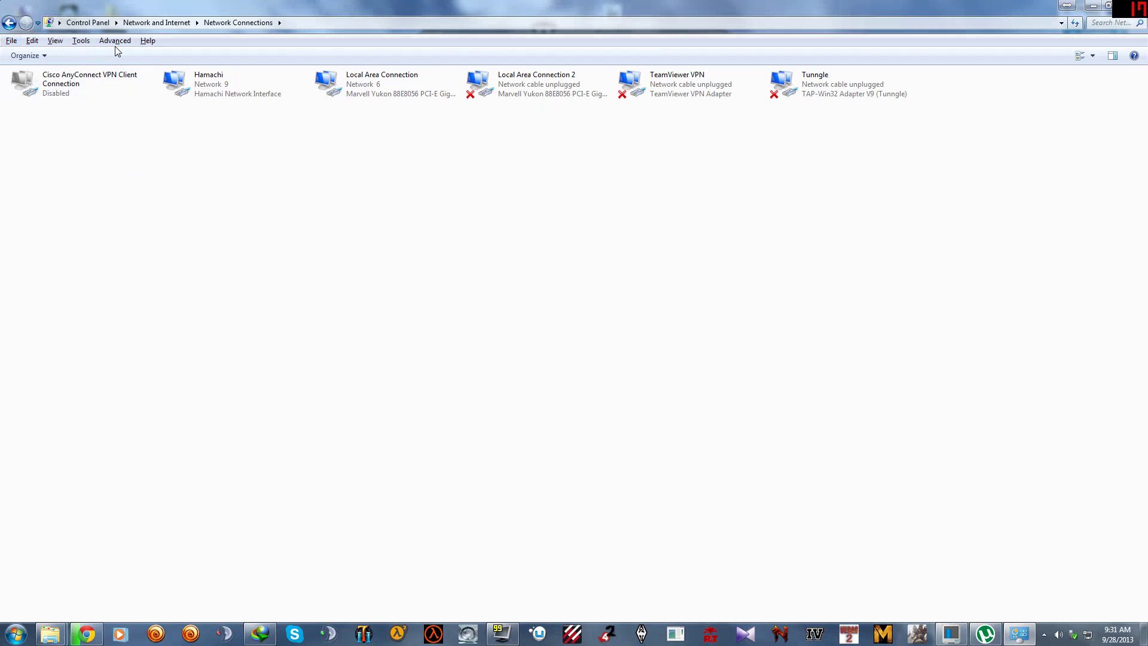
click(115, 41)
click(157, 98)
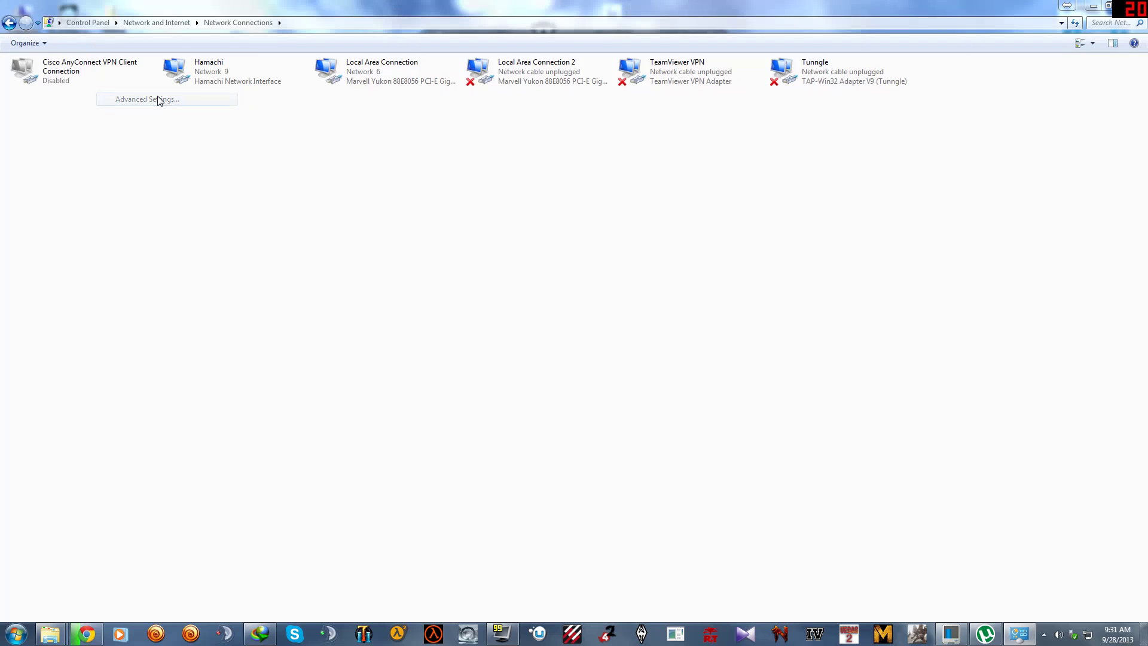
drag(130, 56, 469, 144)
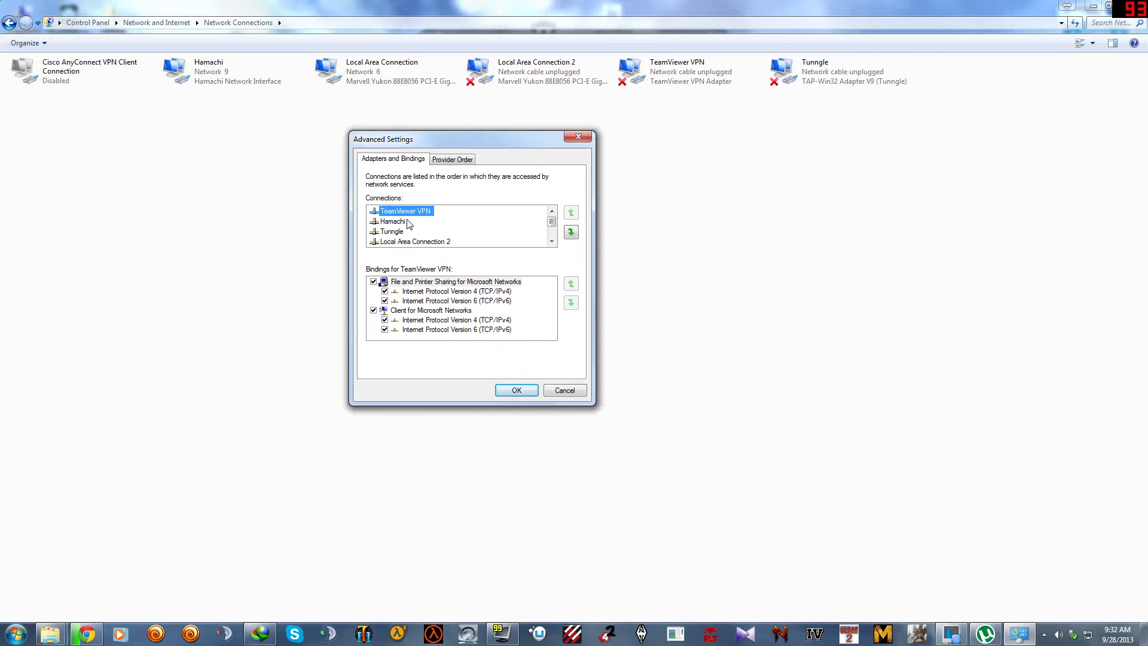
key(Down)
key(Down)
drag(551, 224, 551, 230)
click(429, 241)
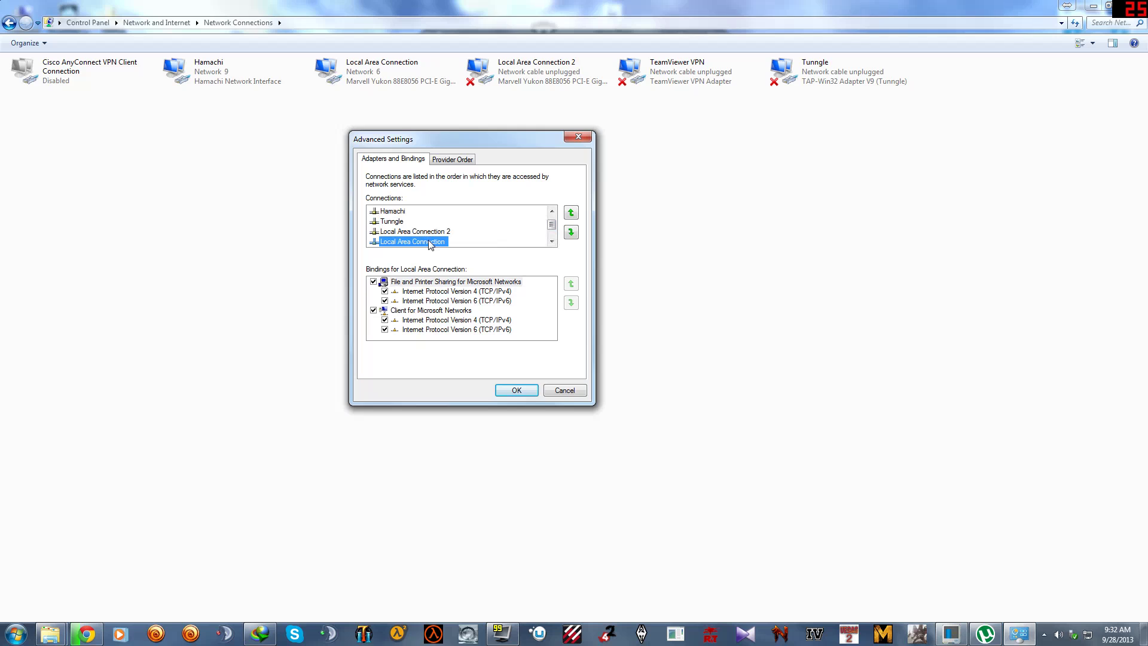
click(386, 223)
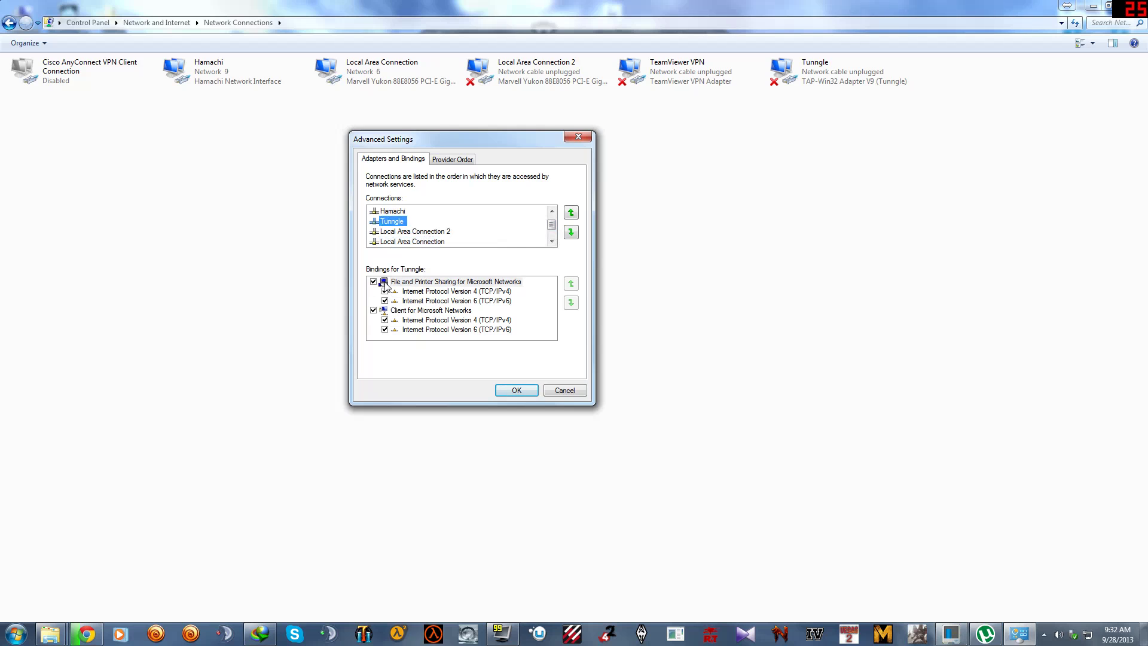
click(559, 390)
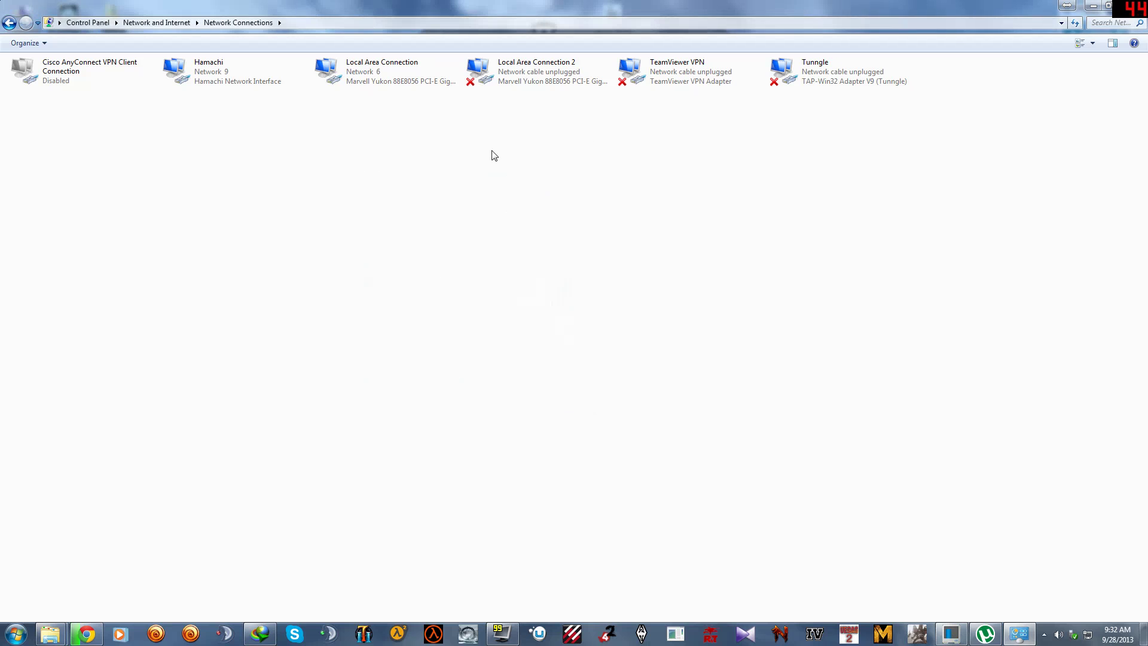
Step: View the actions available for the Tunngle adapter, and close the Network Connections window
right_click(825, 80)
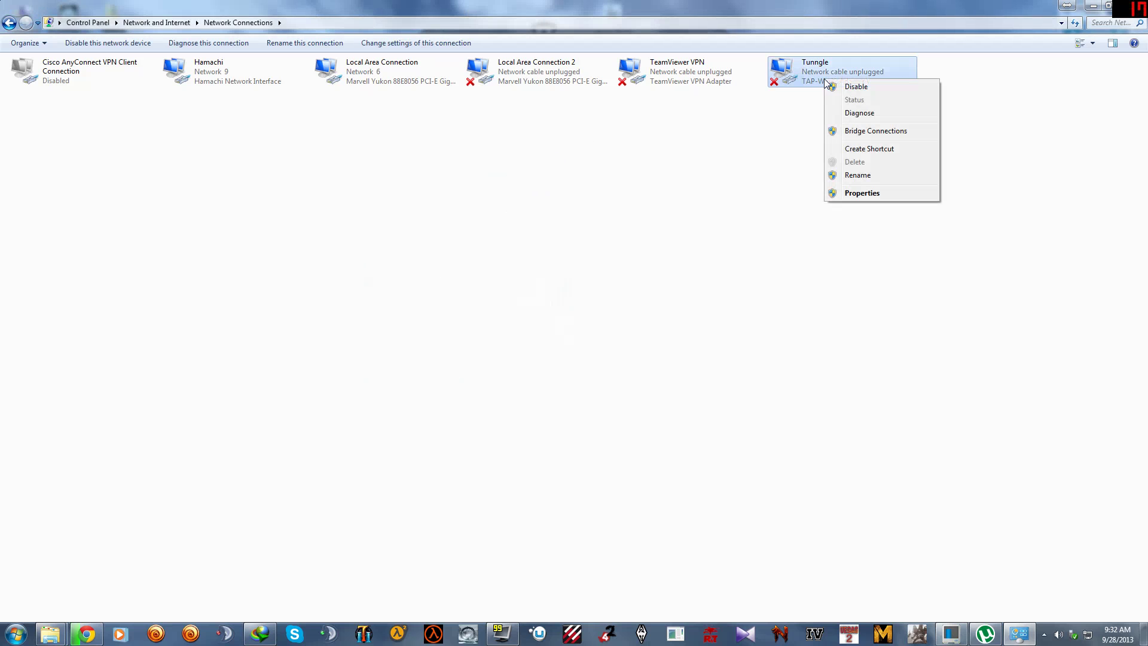
click(723, 139)
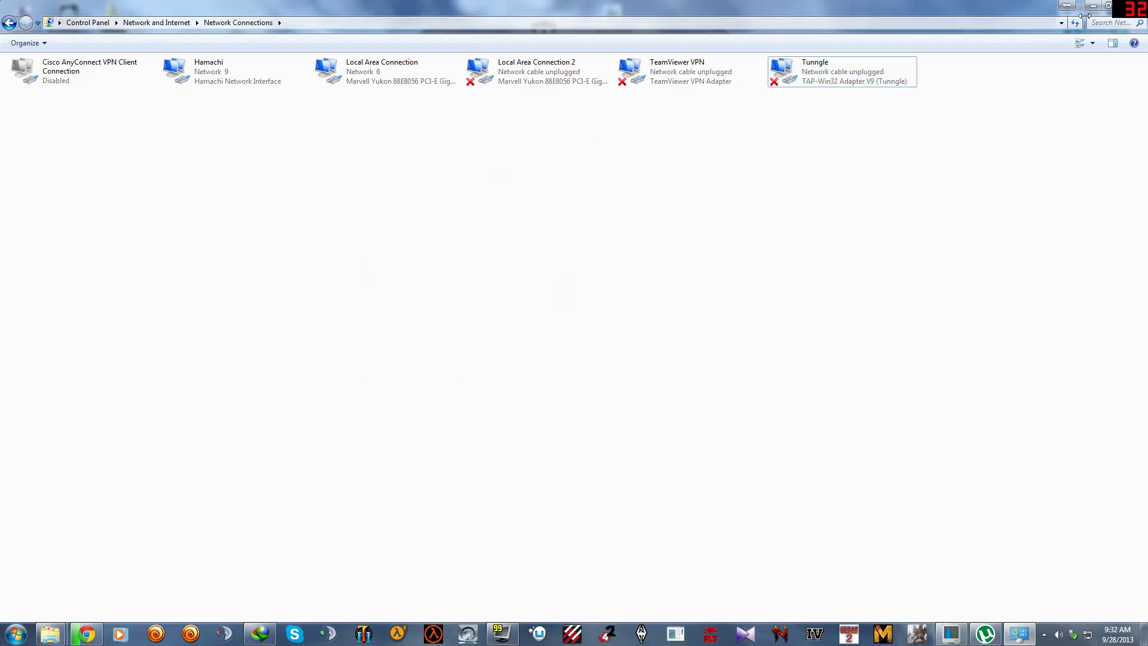
click(1143, 7)
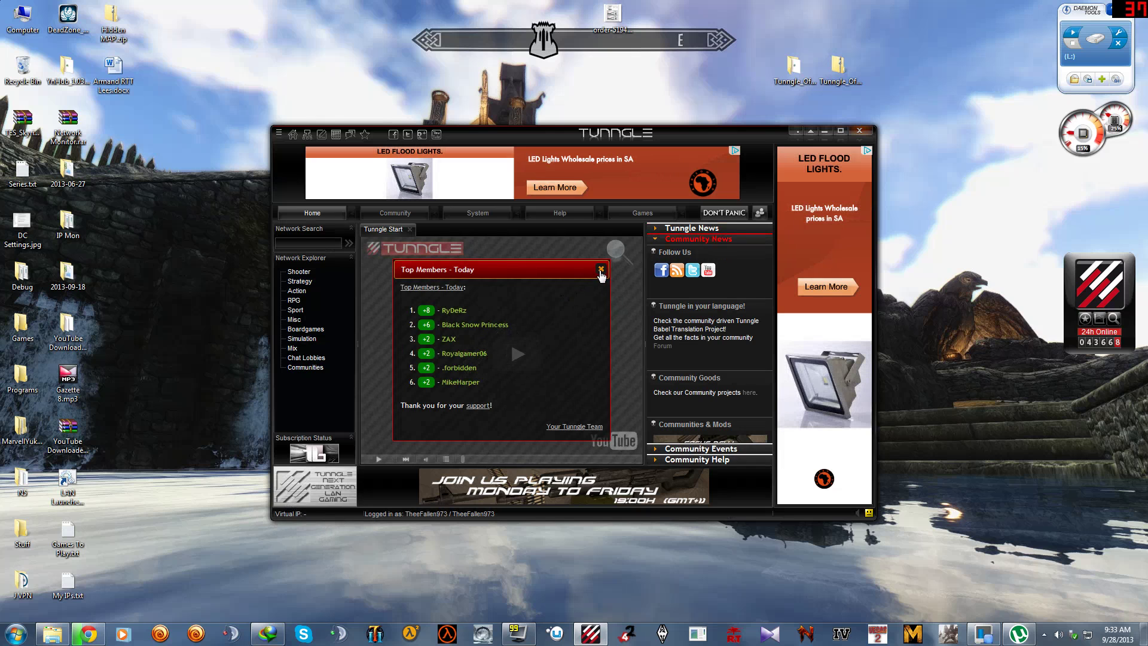
Step: In Tunngle, dismiss the Top Members popup and search the networks for "Far Cry 2"
click(602, 264)
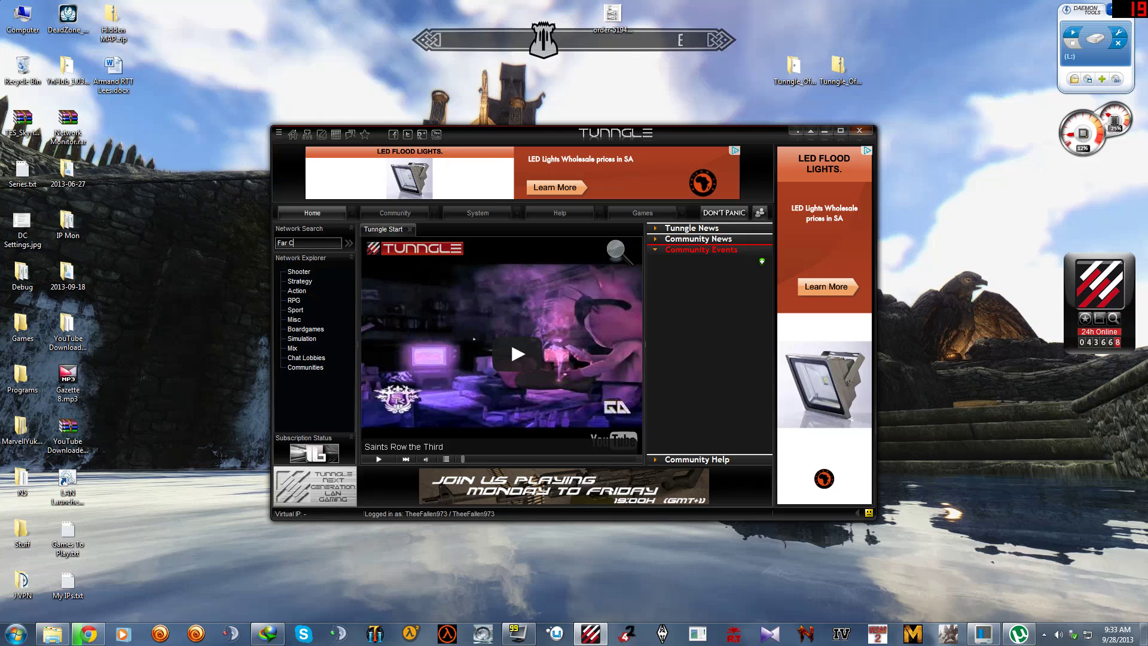
key(Return)
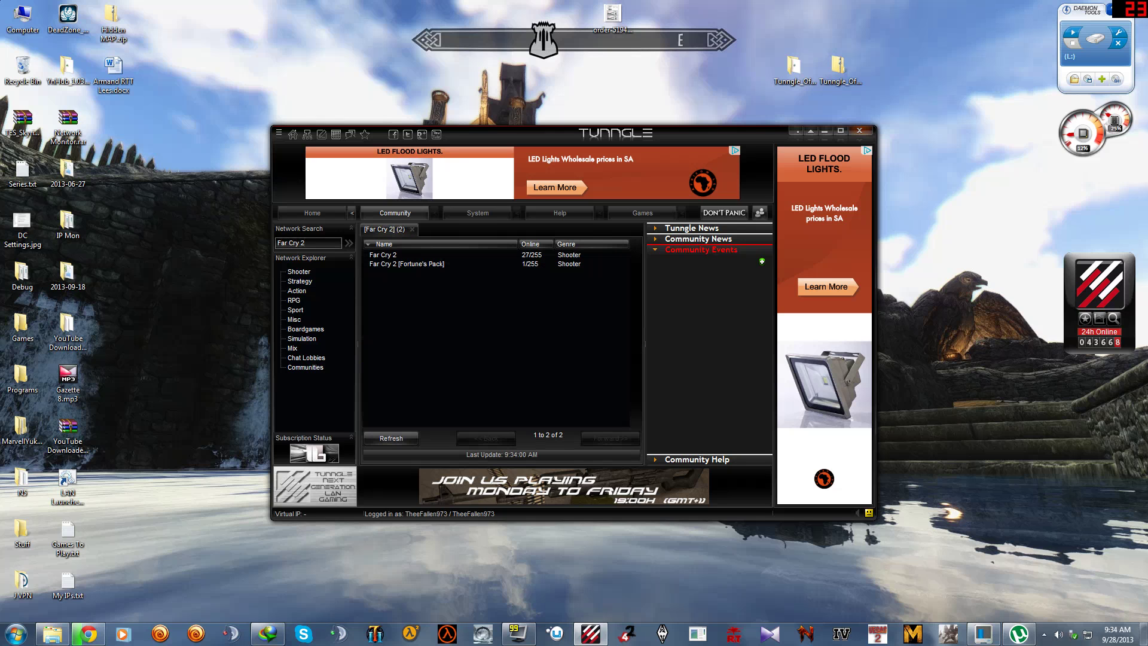
Step: Join the Far Cry 2 network and examine the connection markers in its member list
click(389, 255)
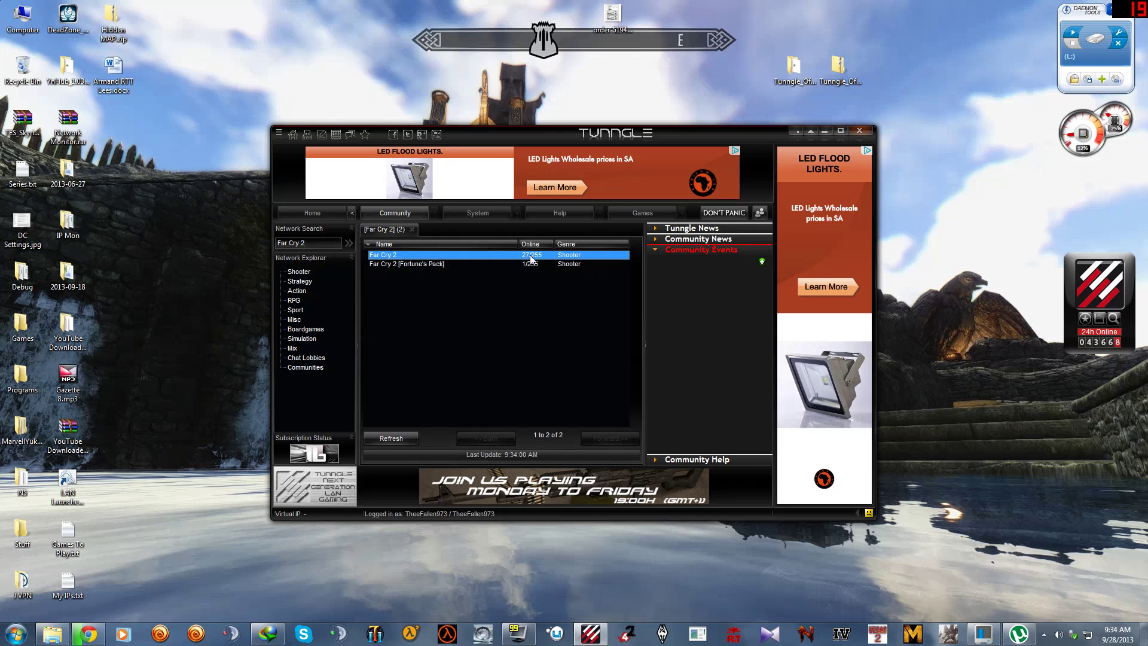
double_click(421, 256)
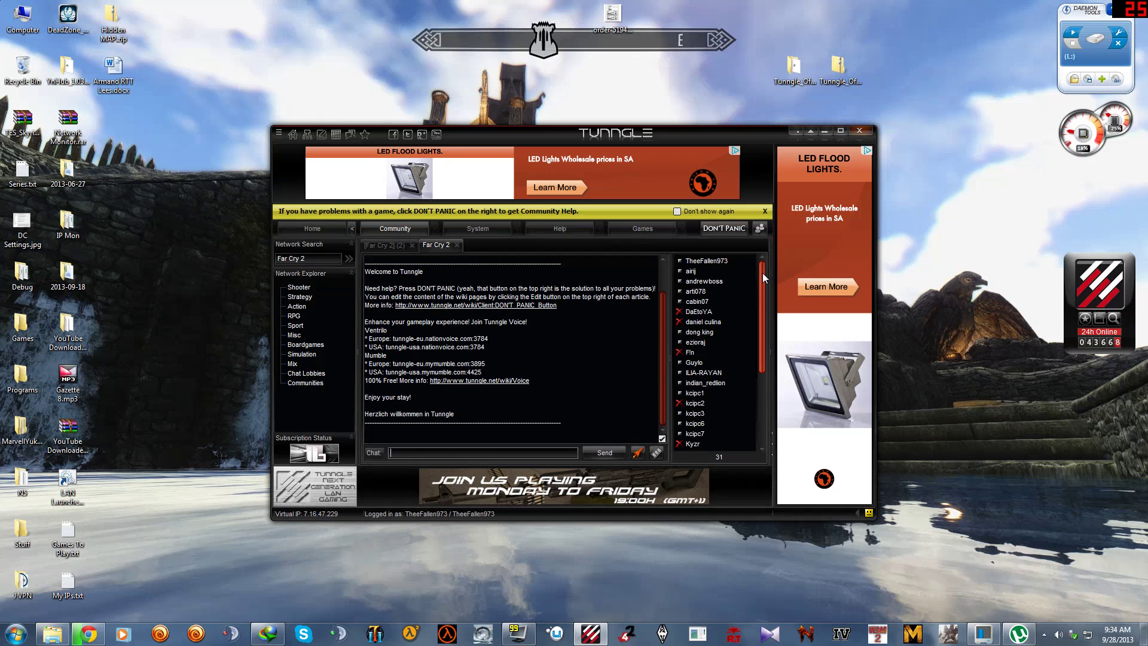
mouse_move(762, 273)
mouse_down()
mouse_move(771, 362)
mouse_move(763, 264)
mouse_up()
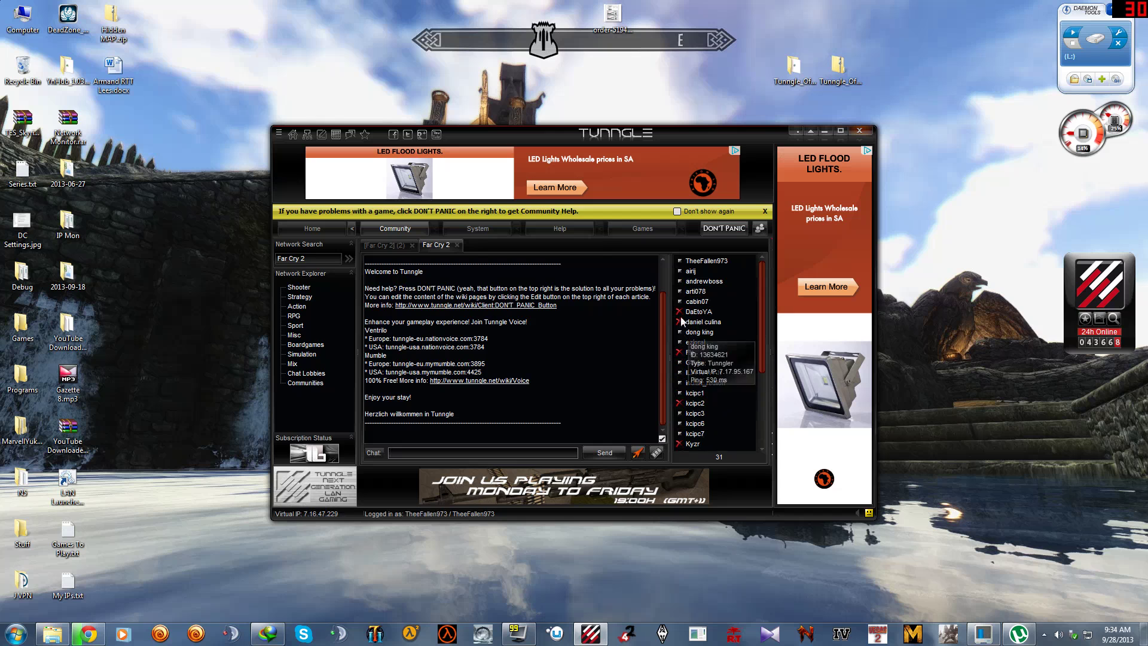
mouse_move(681, 267)
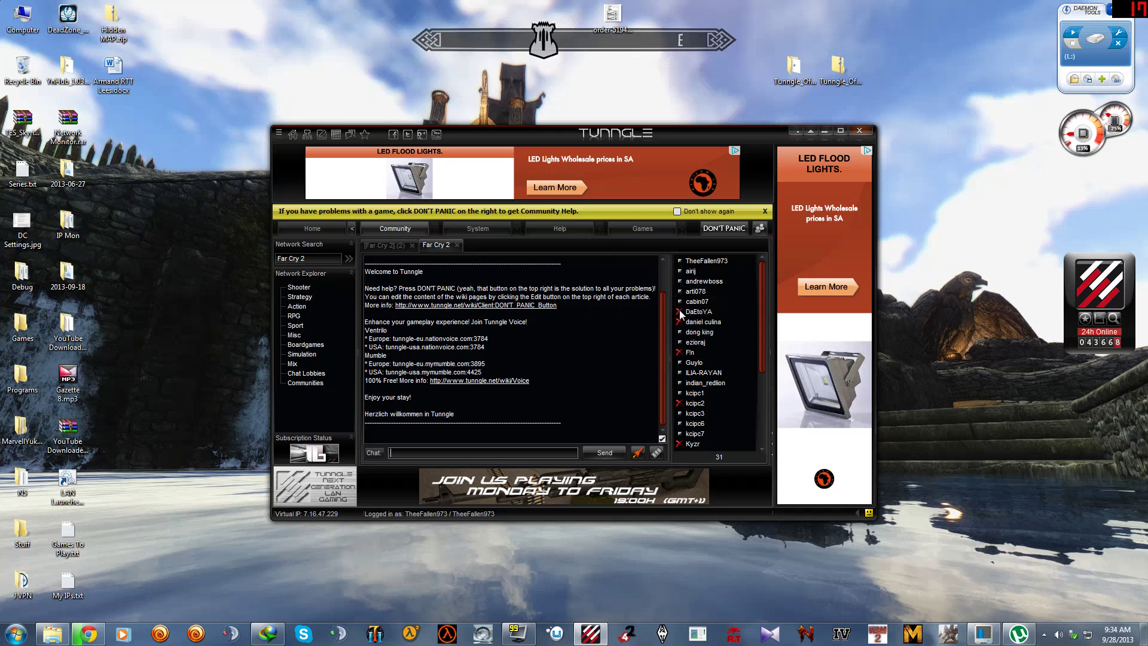
Step: Look through the rest of the Far Cry 2 network's member list and its connection markers
mouse_move(681, 313)
mouse_move(763, 281)
mouse_down()
mouse_move(760, 371)
mouse_move(763, 270)
mouse_up()
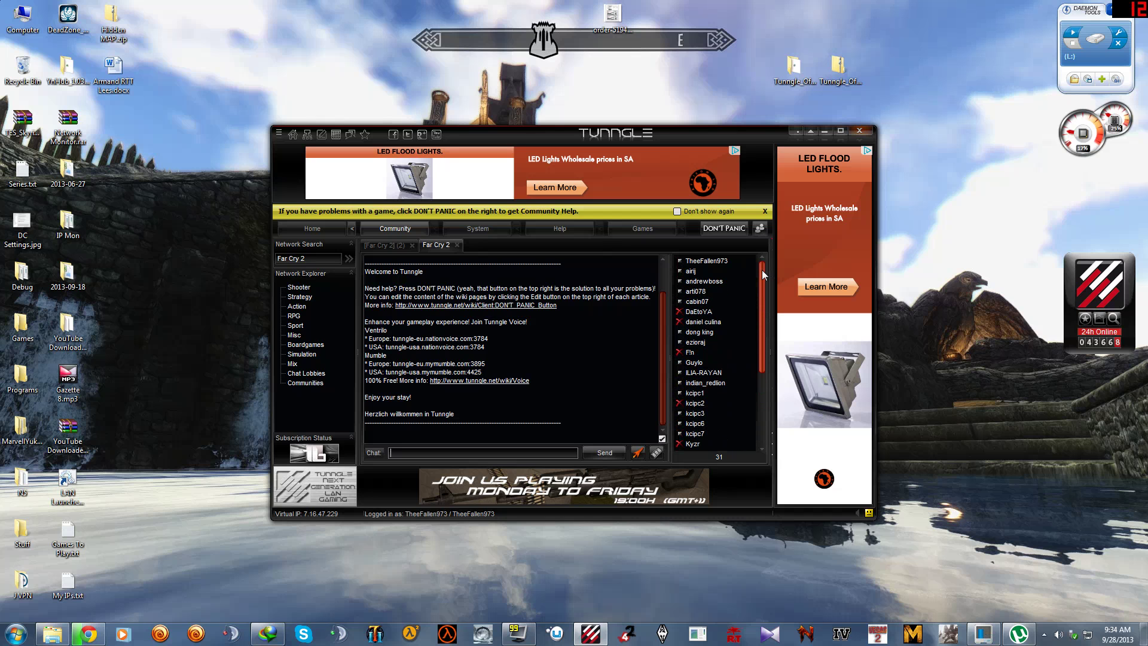
drag(762, 270, 770, 338)
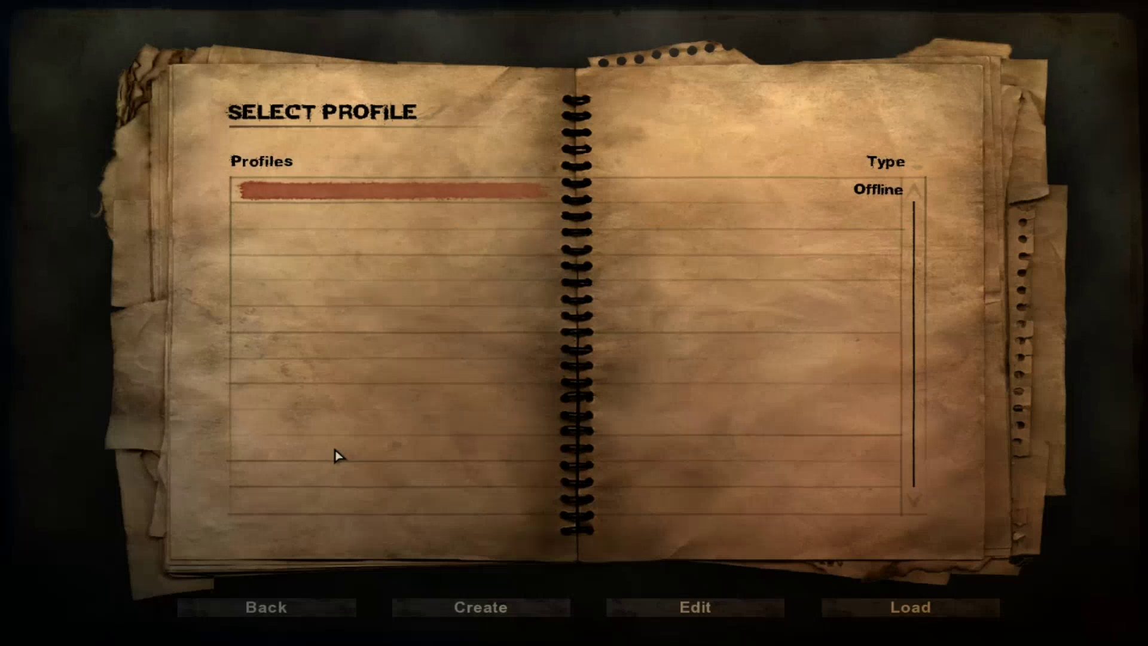
Step: In Far Cry 2, load the offline multiplayer profile and bring up the list of LAN matches available to join
key(Return)
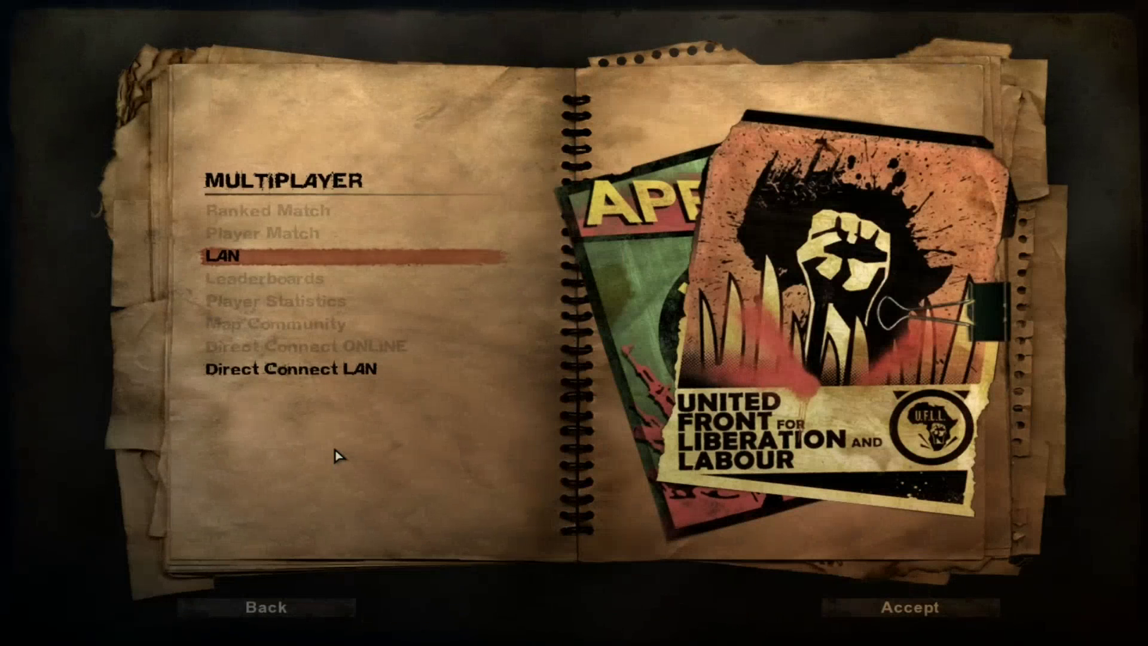
key(Return)
key(Down)
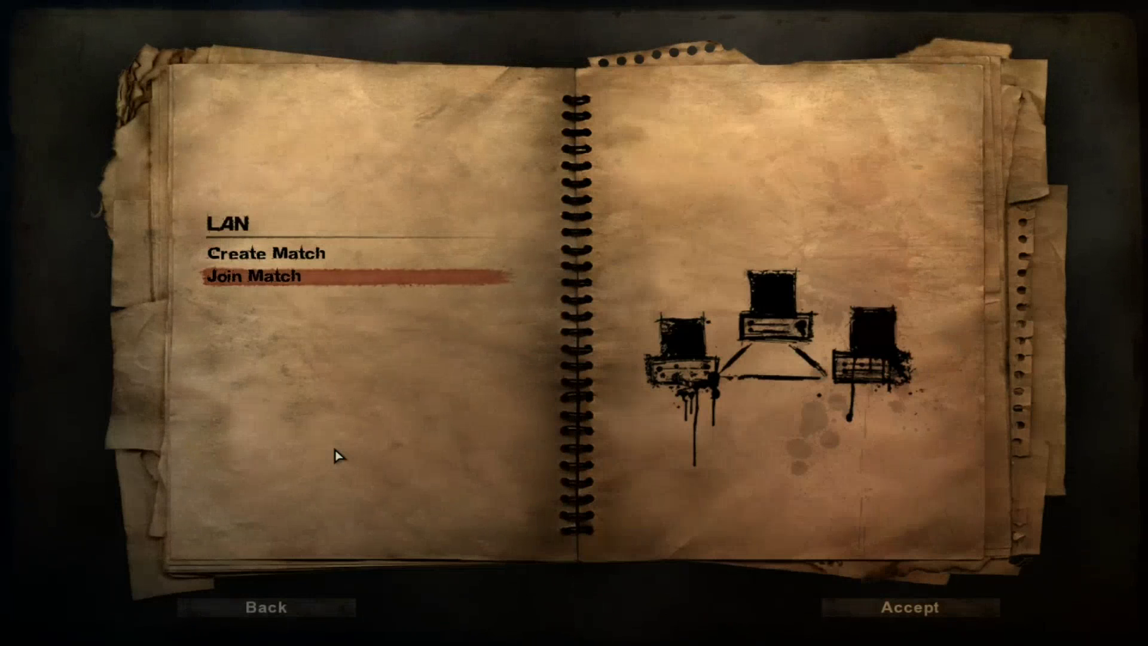
key(Return)
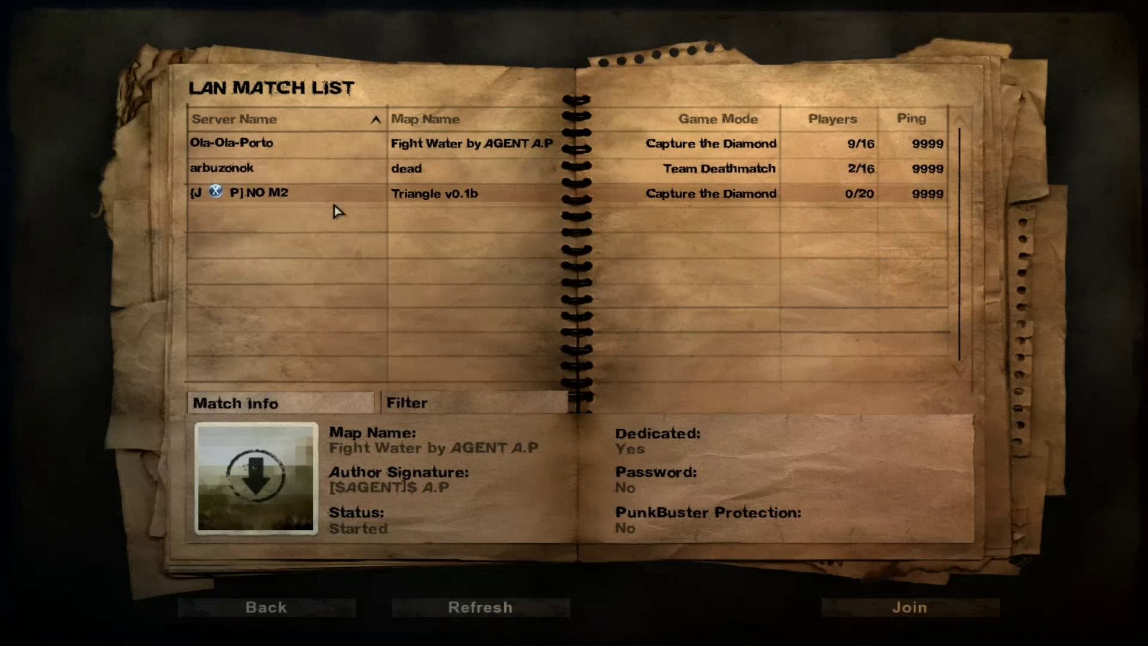
Step: Join the Ola-Ola-Porto Capture the Diamond match and accept the Commando class loadout
double_click(338, 154)
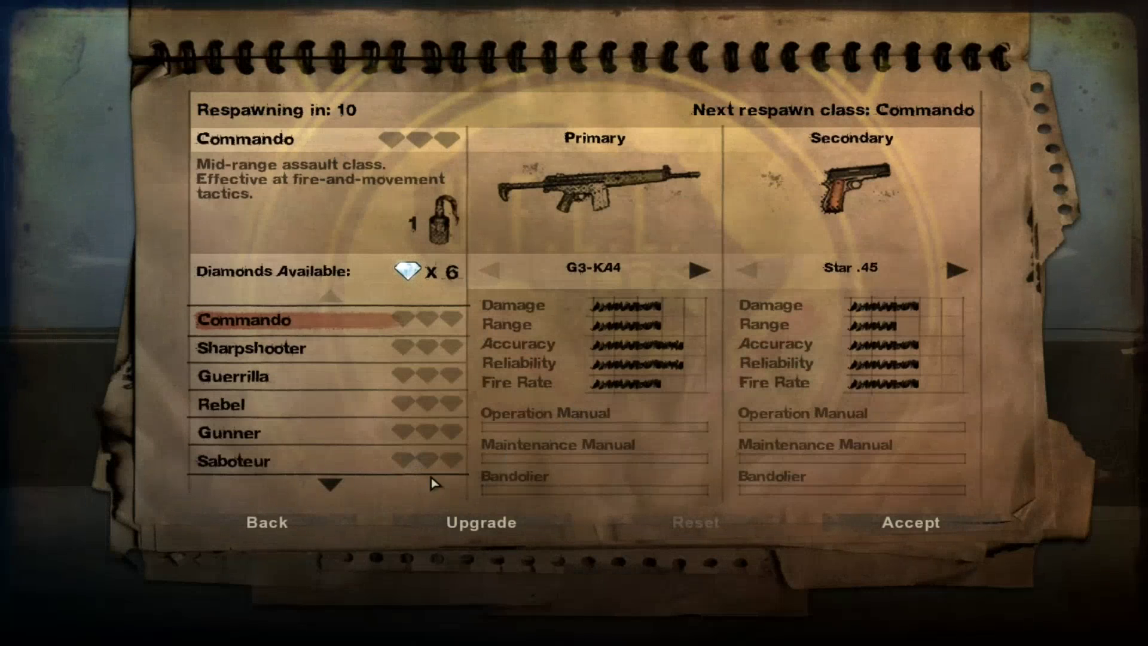
click(849, 535)
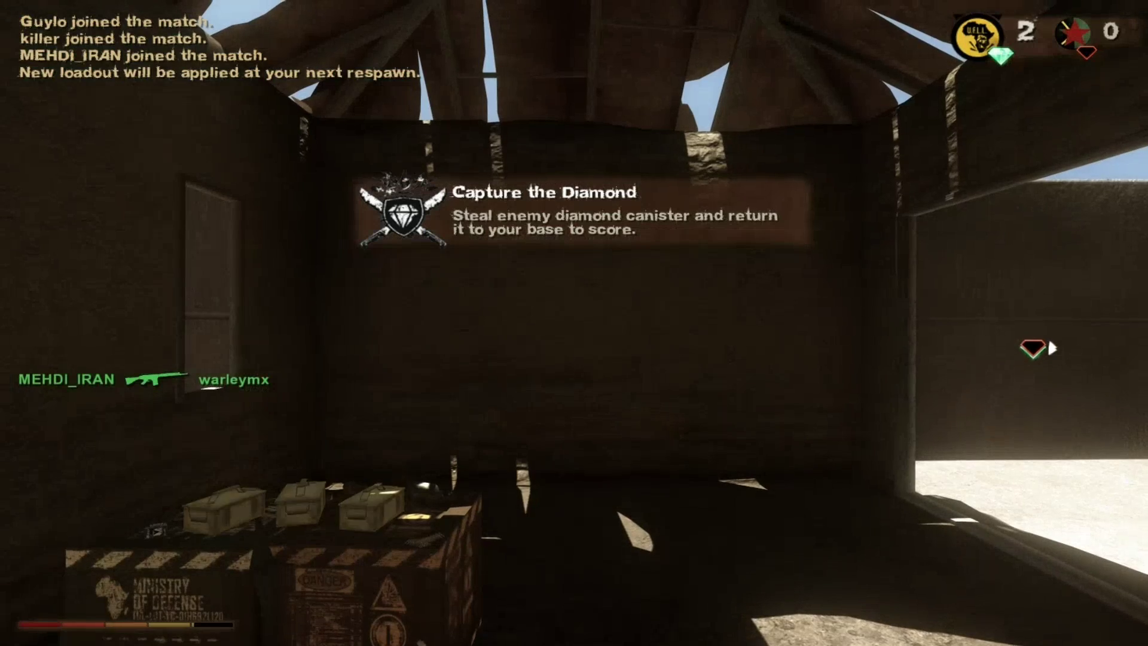
key(w)
key(w)
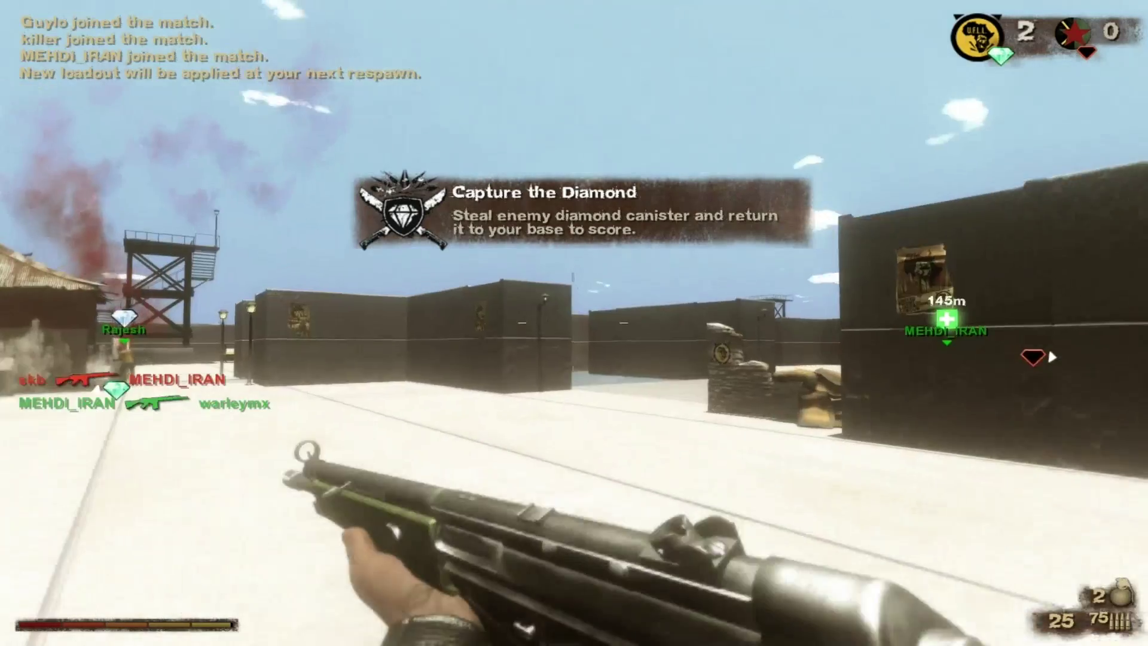
key(w)
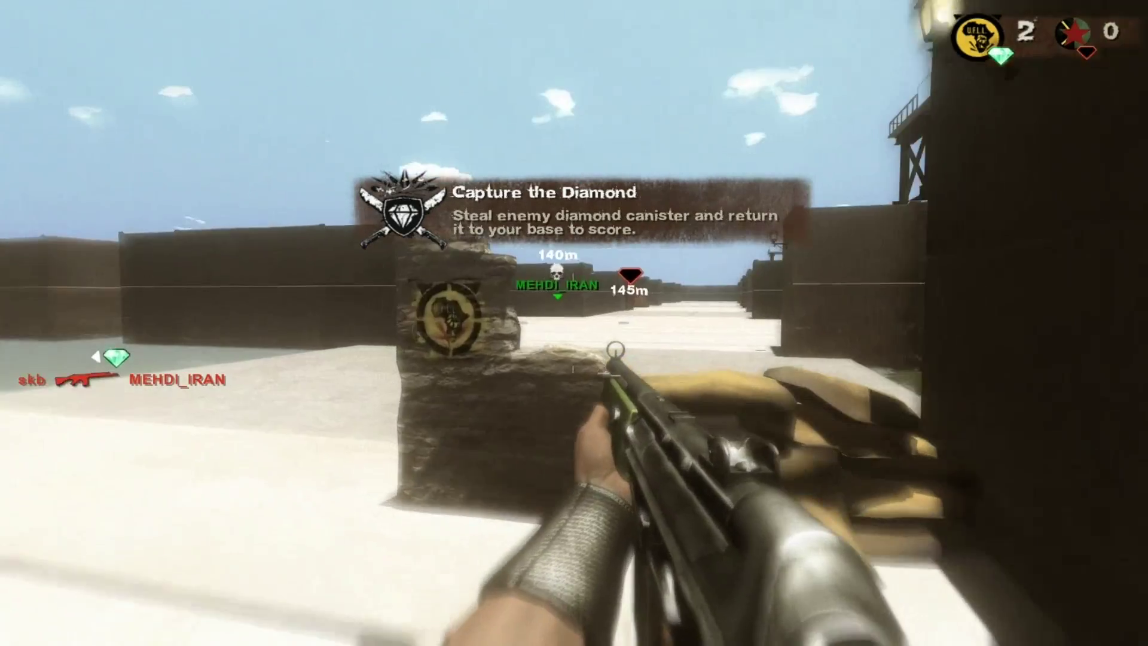
key(w)
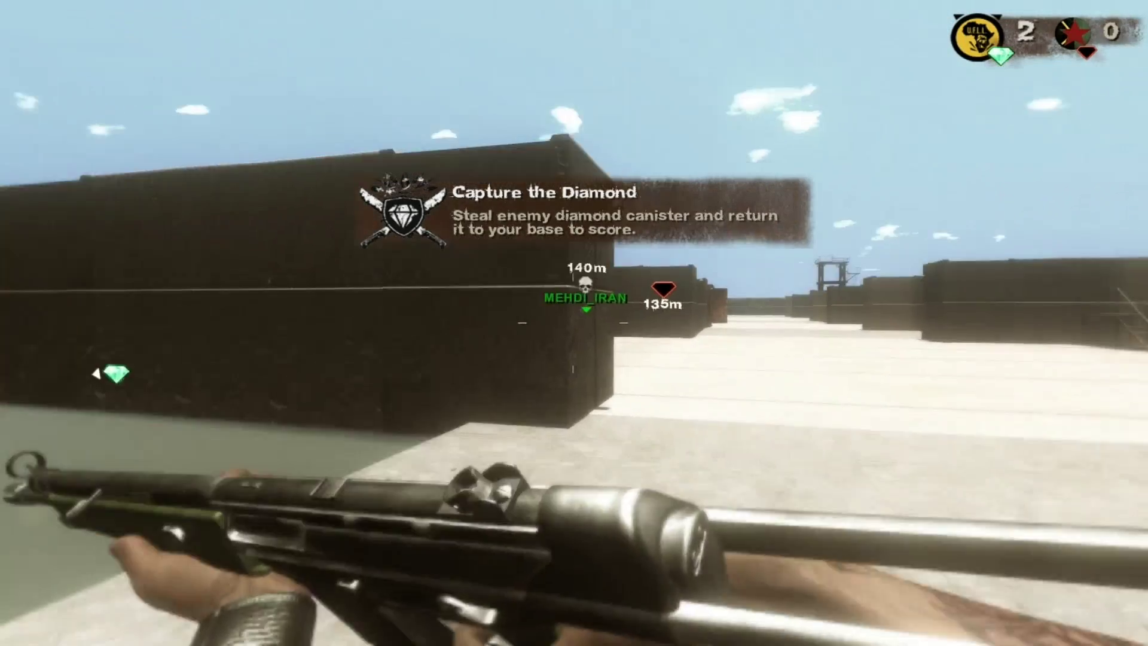
key(w)
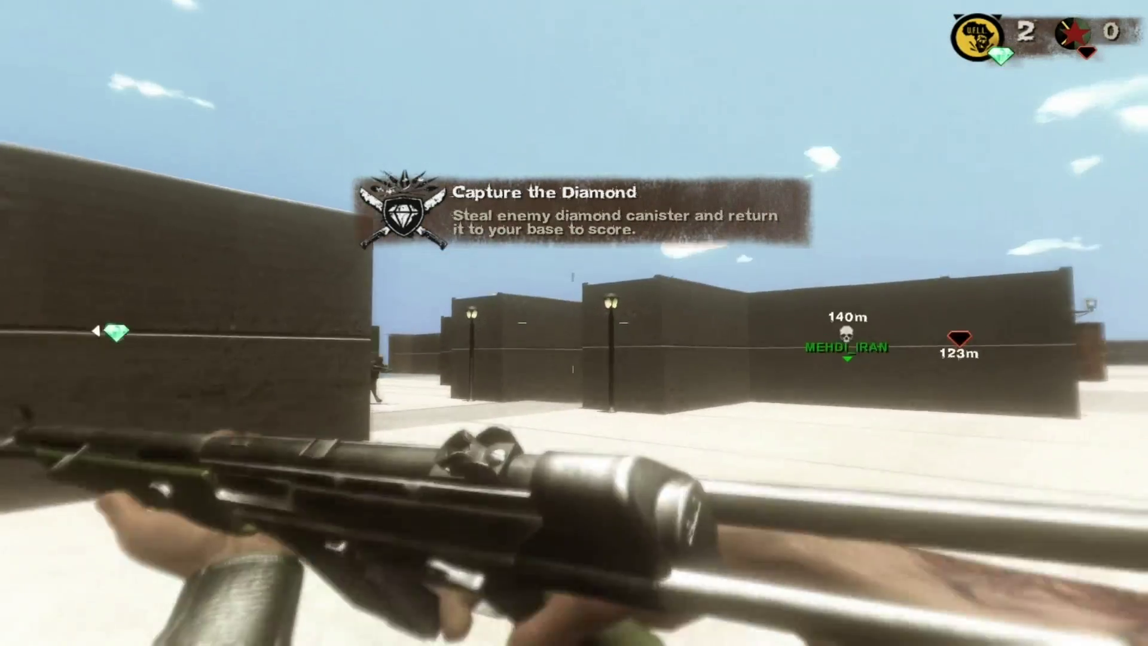
key(w)
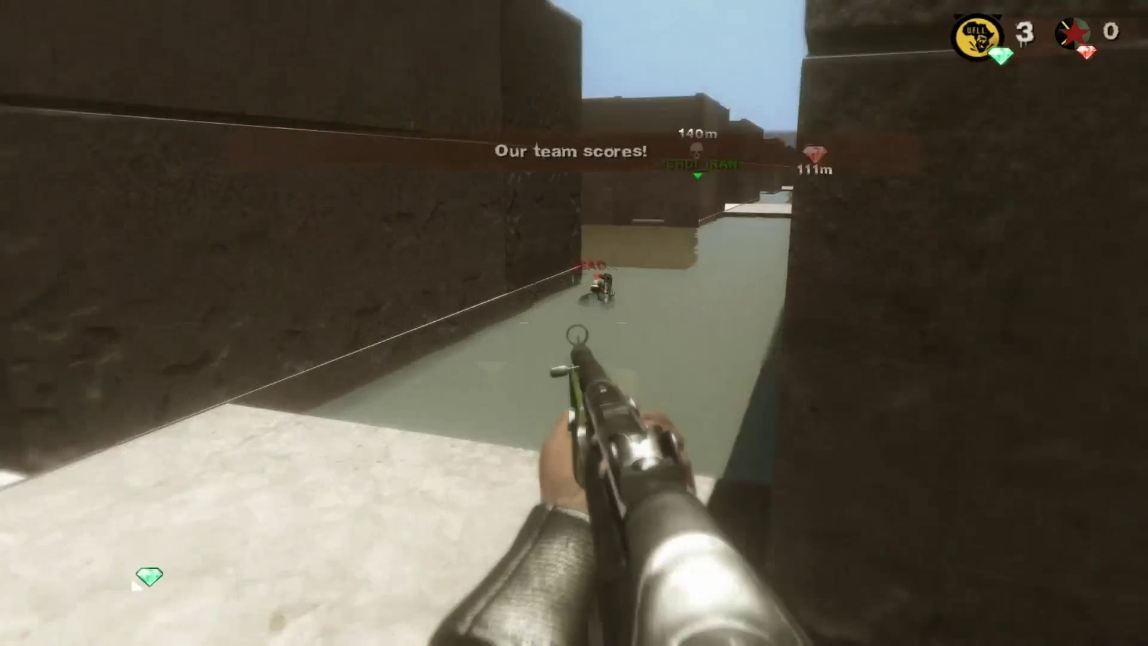
click(574, 323)
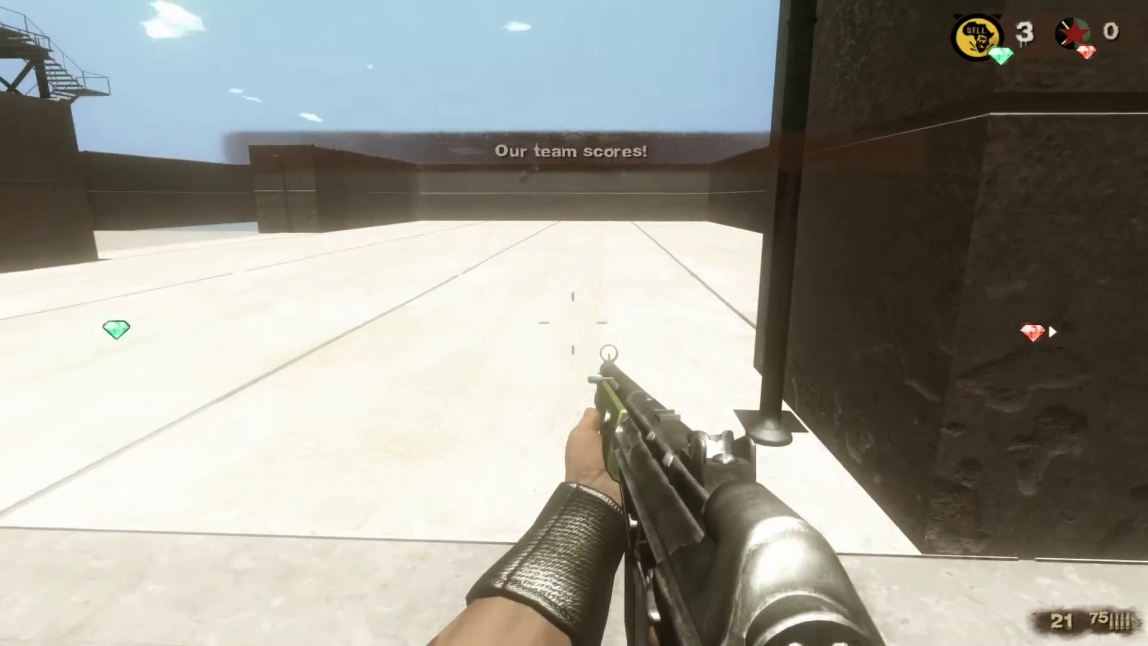
click(574, 323)
key(w)
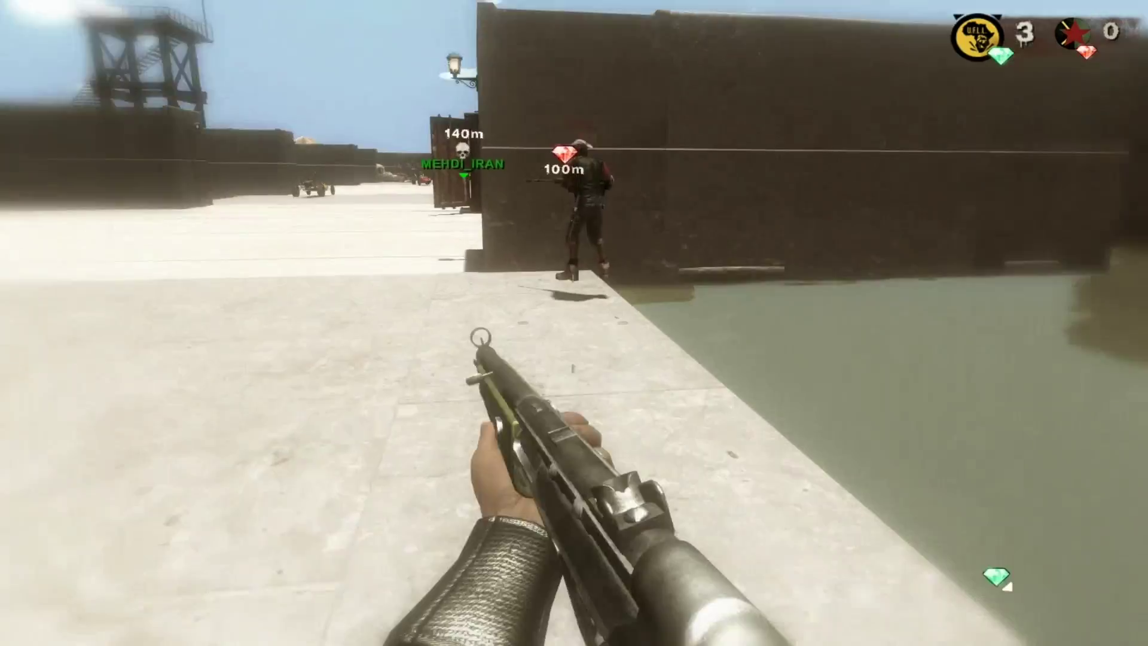
click(574, 323)
key(s)
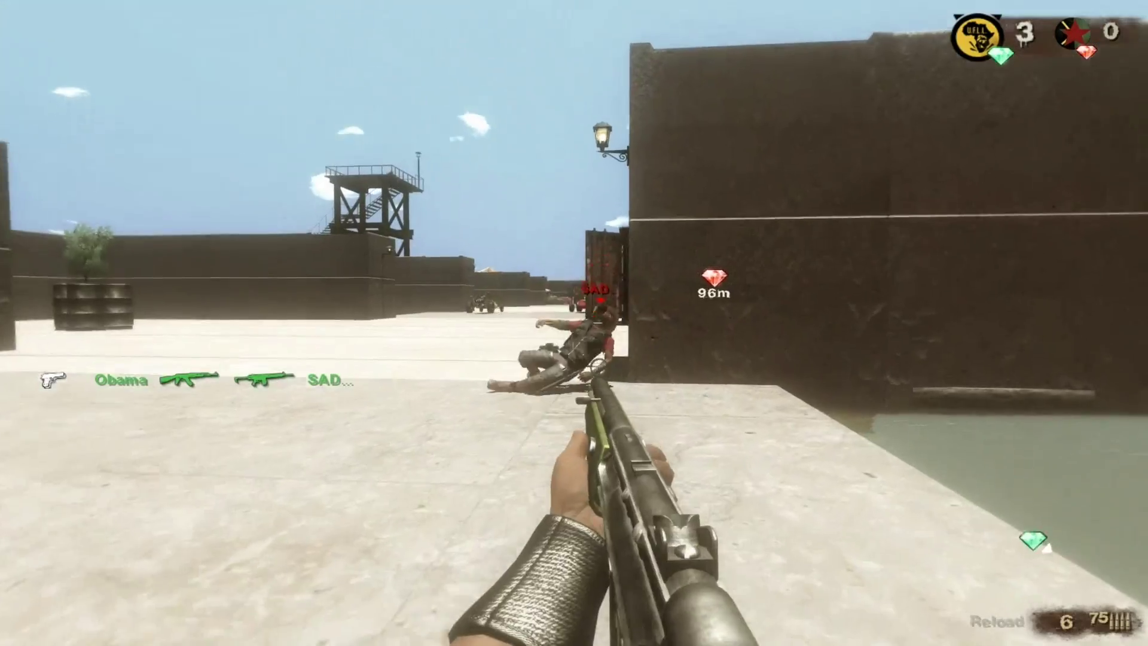
key(r)
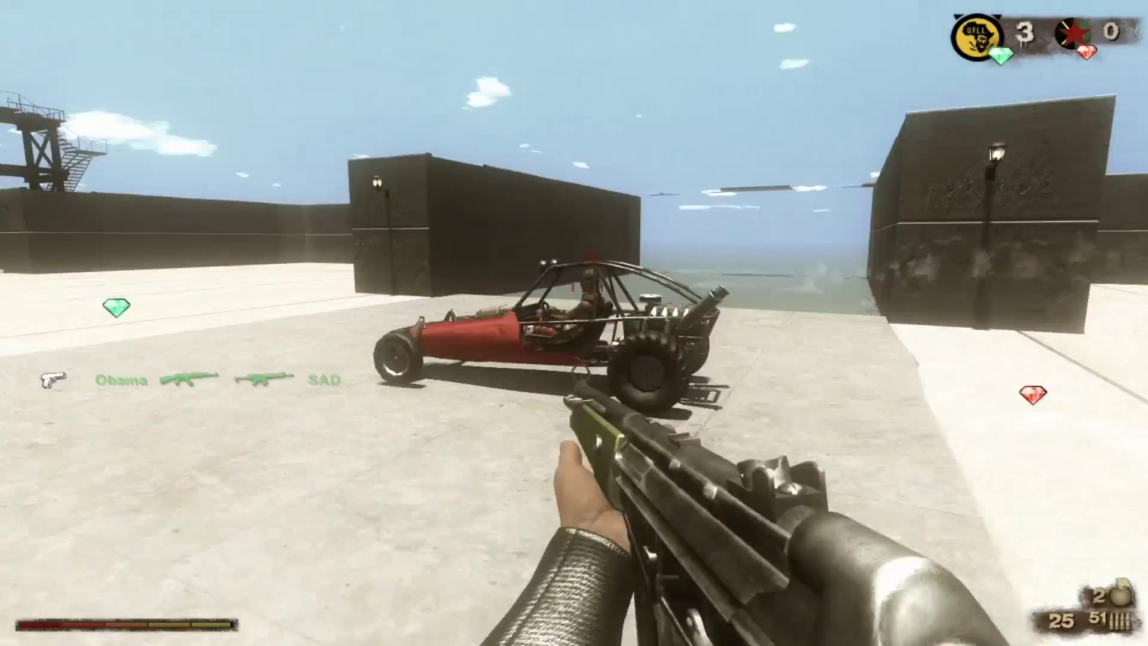
right_click(573, 323)
click(574, 323)
click(573, 323)
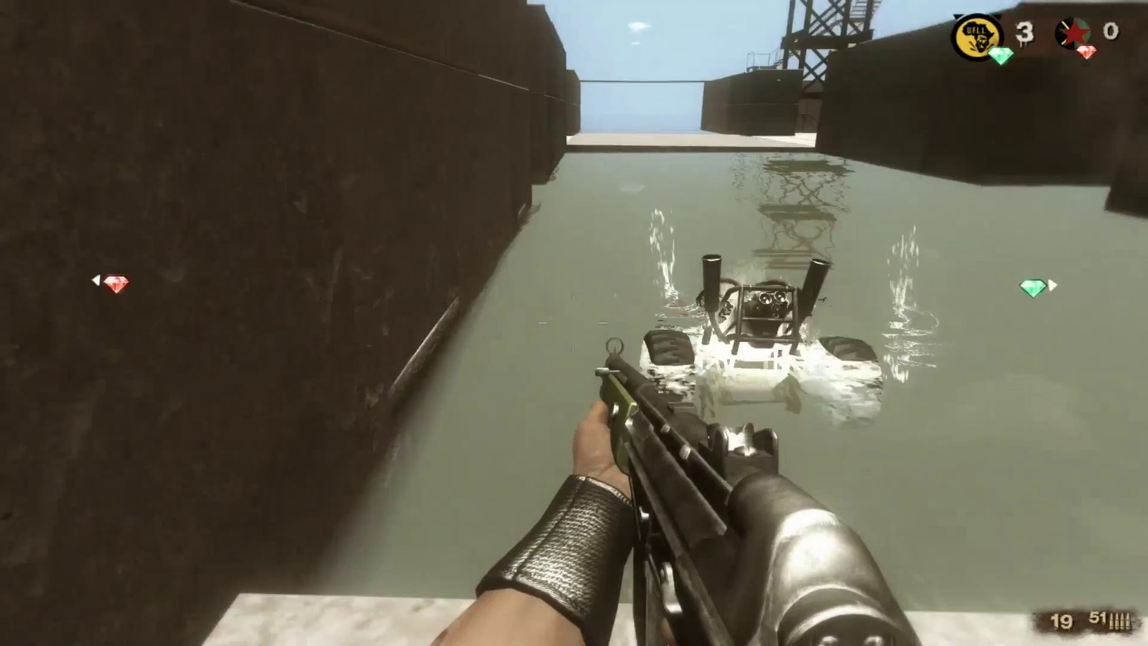
right_click(574, 323)
click(574, 322)
click(574, 323)
right_click(574, 322)
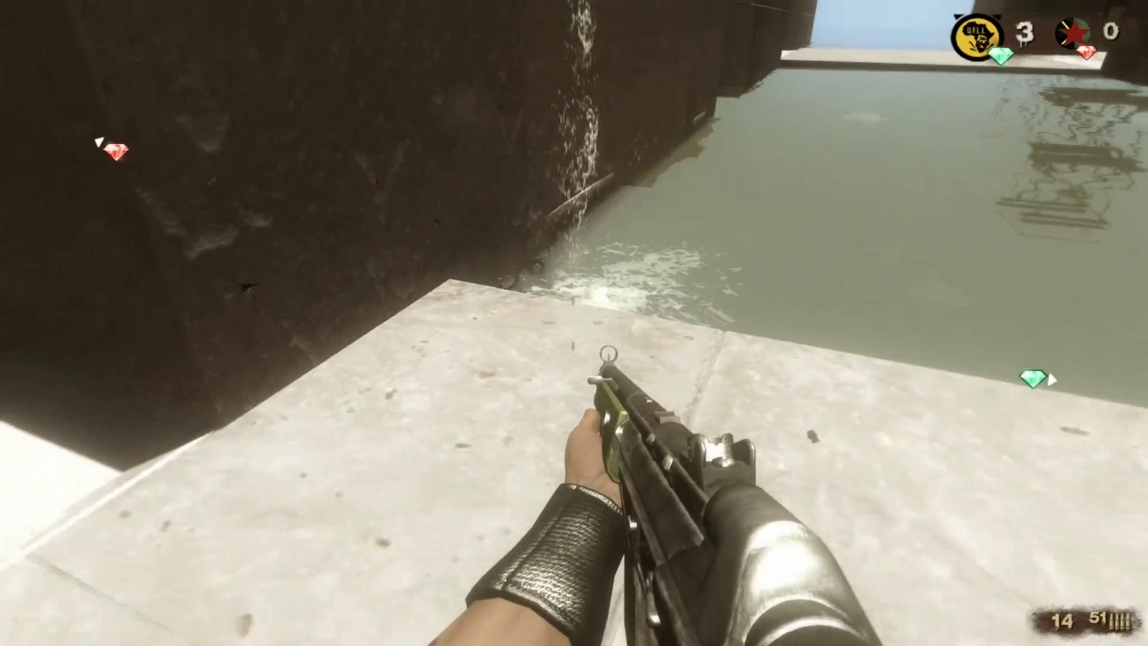
key(w)
click(574, 323)
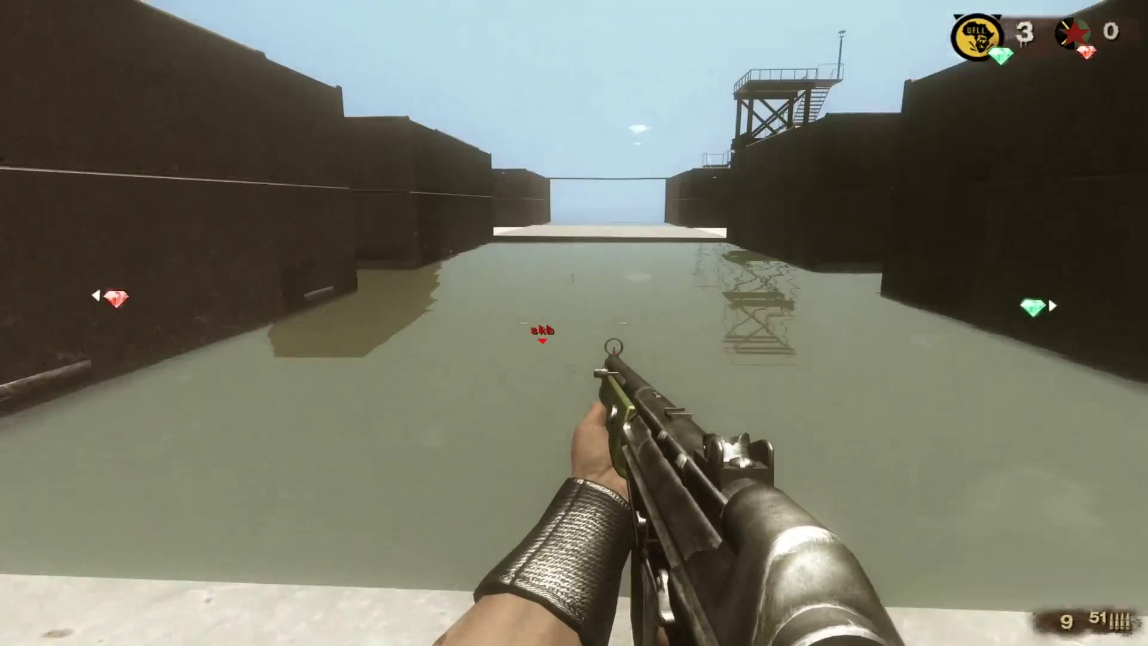
right_click(574, 323)
click(574, 323)
click(574, 323)
click(574, 323)
right_click(574, 323)
key(r)
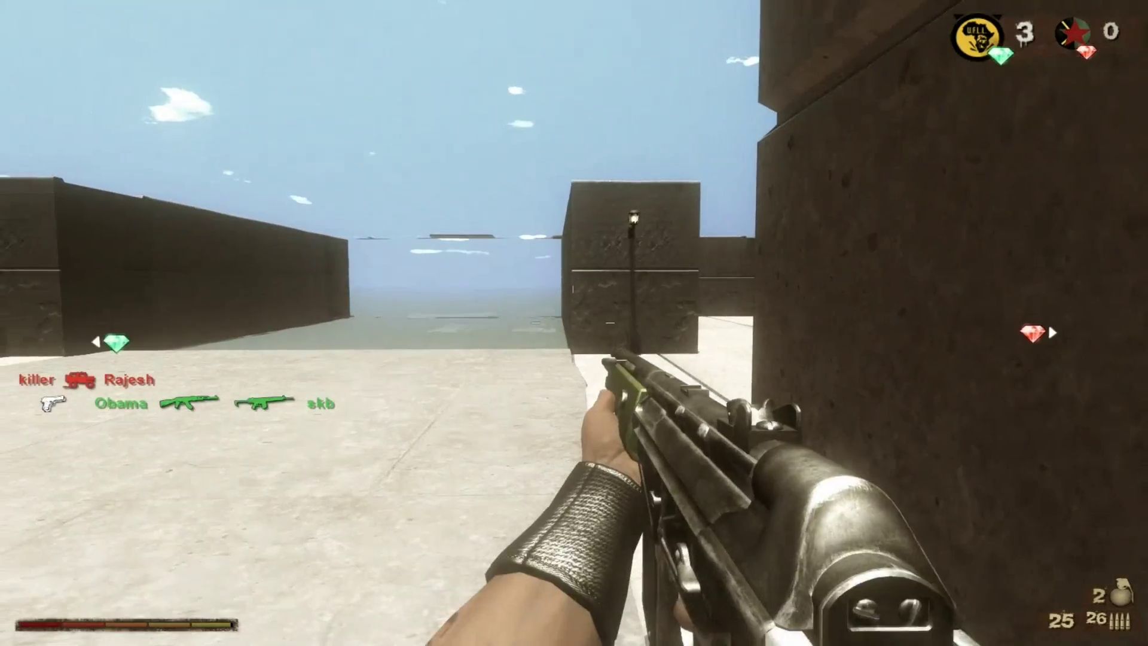
Step: Leave the current match session and quit Far Cry 2
key(Escape)
click(263, 326)
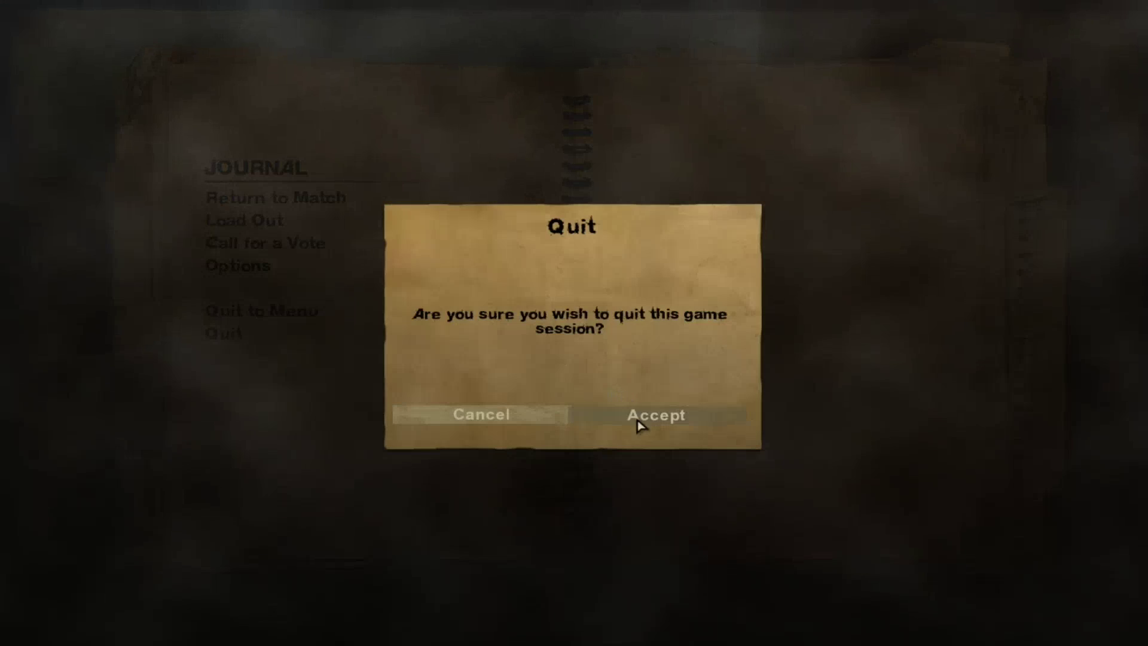
click(641, 425)
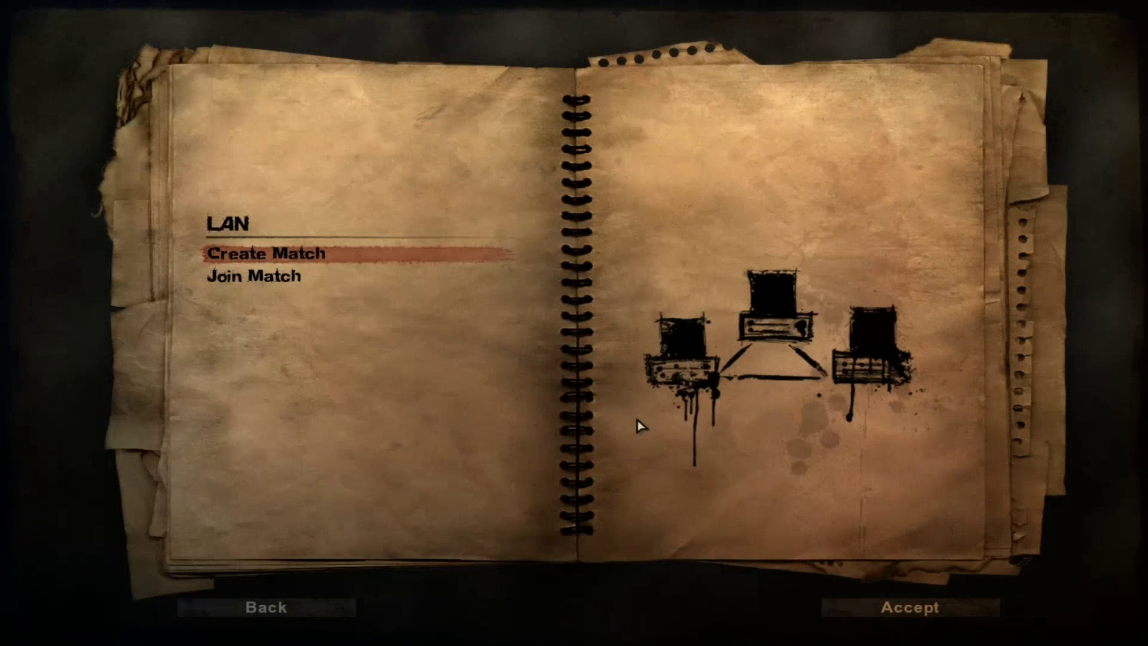
key(Escape)
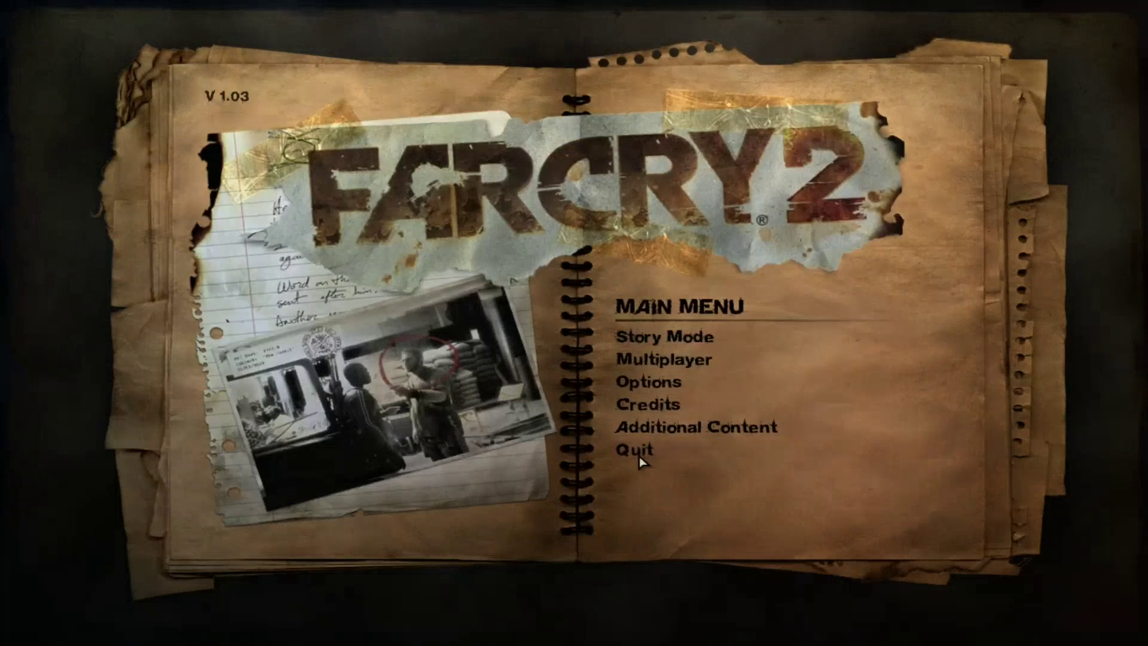
click(639, 453)
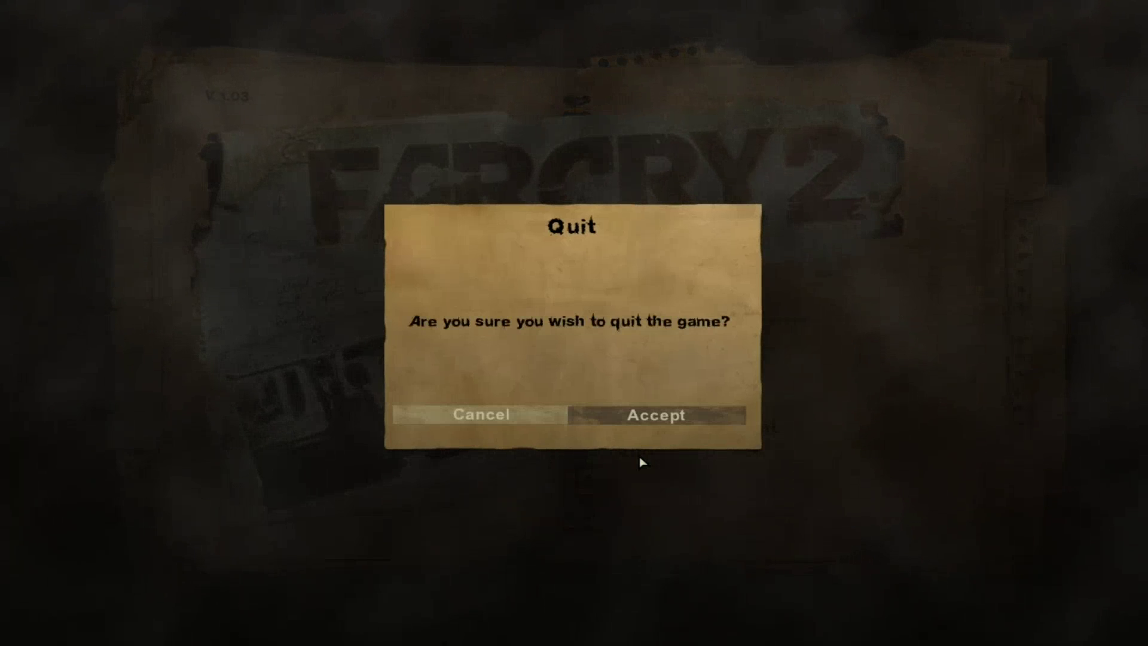